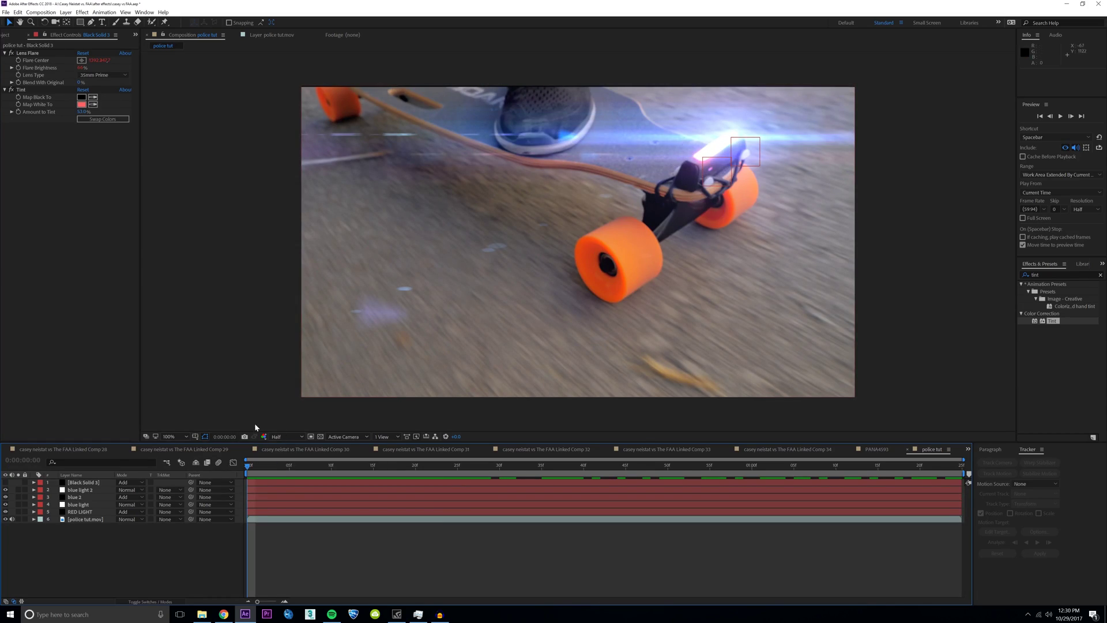
Step: Preview the finished police tut composition, hide its light effect layers and scrub through the plain footage
key("space")
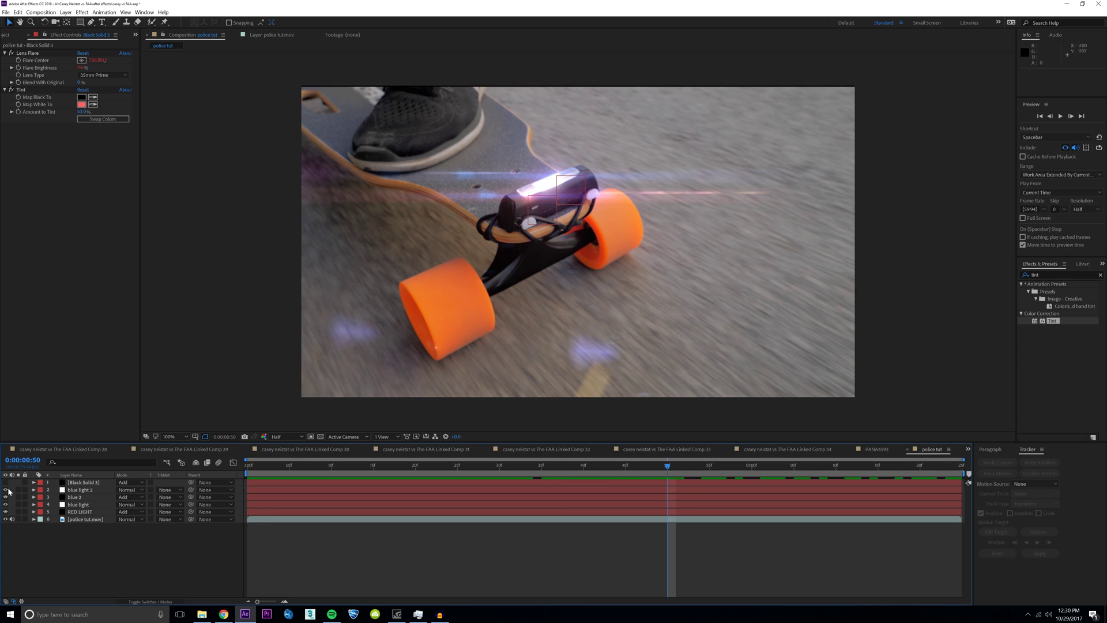
left_click_drag(6, 492, 6, 511)
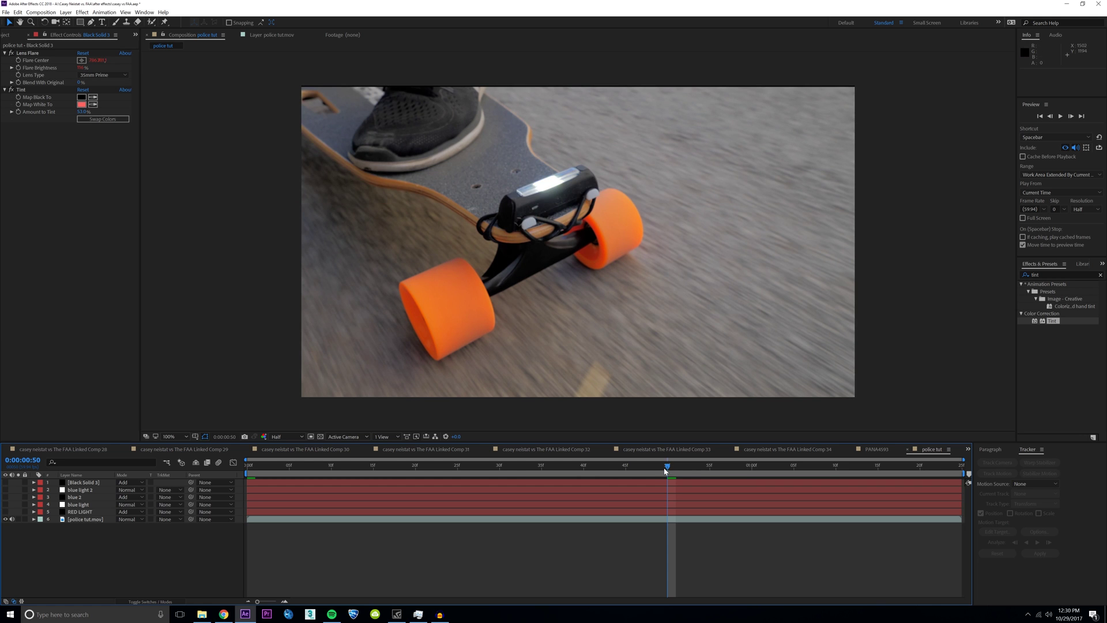
mouse_move(666, 467)
left_mouse_down()
mouse_move(455, 479)
mouse_move(919, 468)
mouse_move(667, 461)
left_mouse_up()
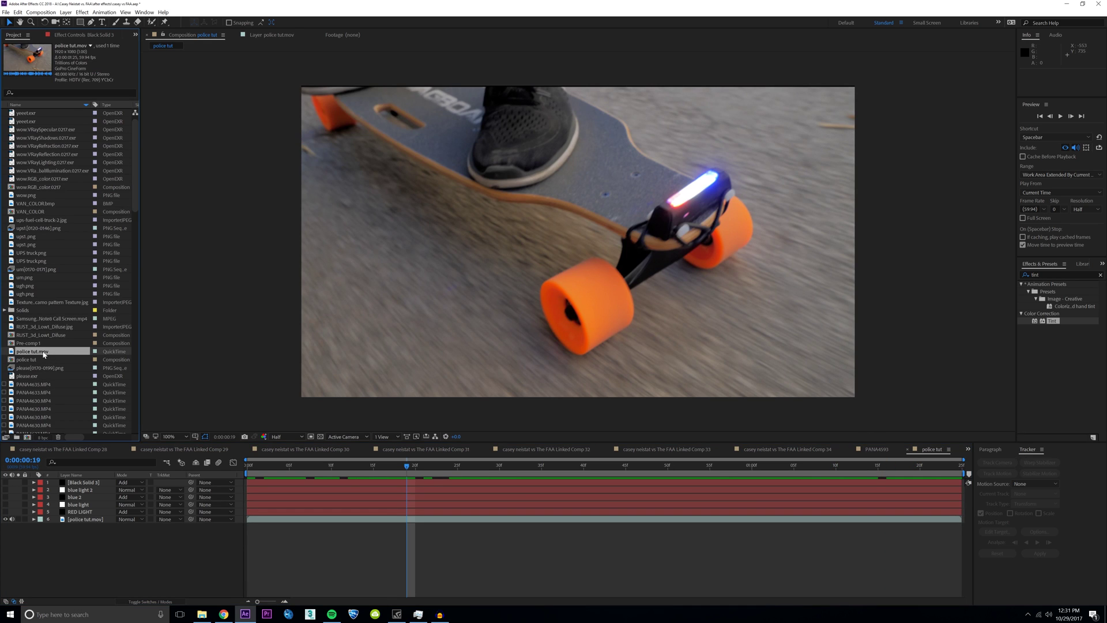
Step: Create a new composition from police tut.mov and add a null object to it
left_click_drag(43, 354, 28, 440)
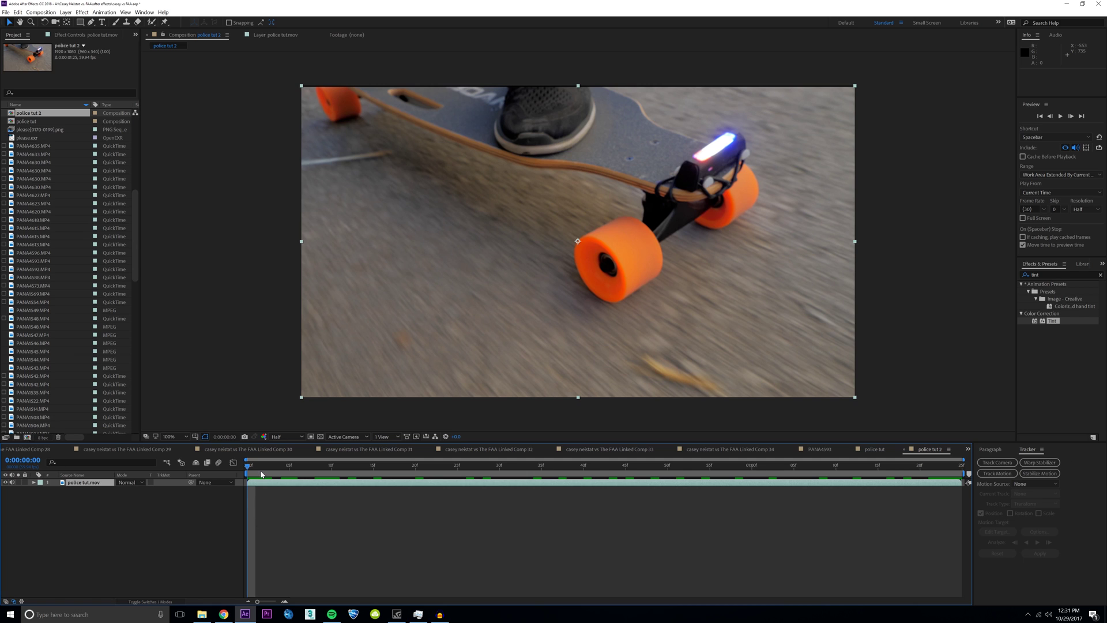
left_click_drag(261, 468, 314, 471)
right_click(109, 520)
mouse_move(173, 432)
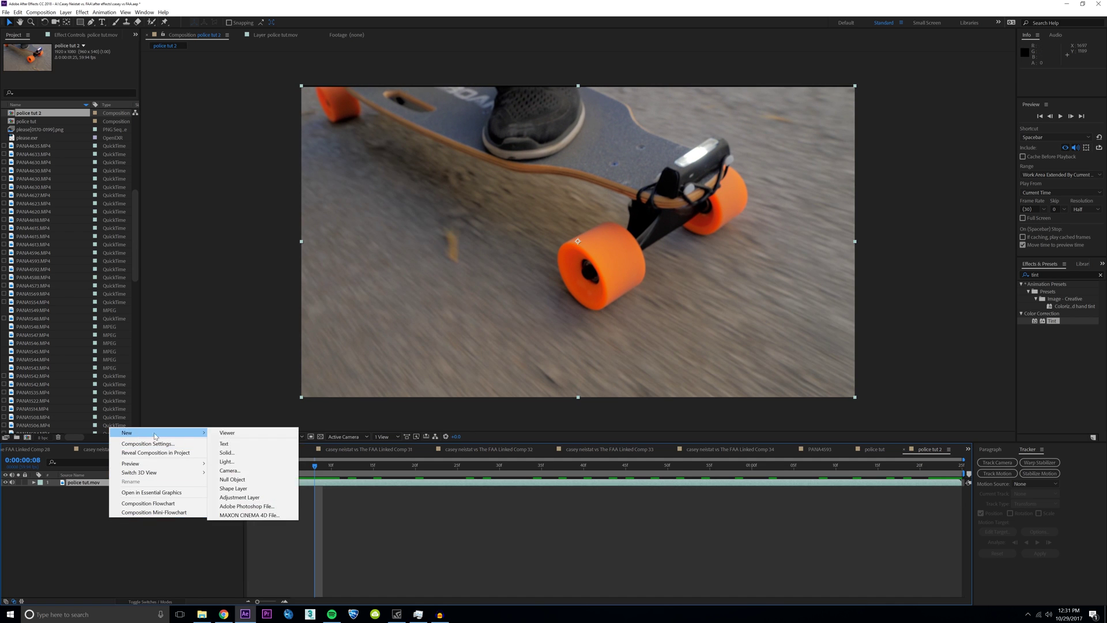
left_click(251, 483)
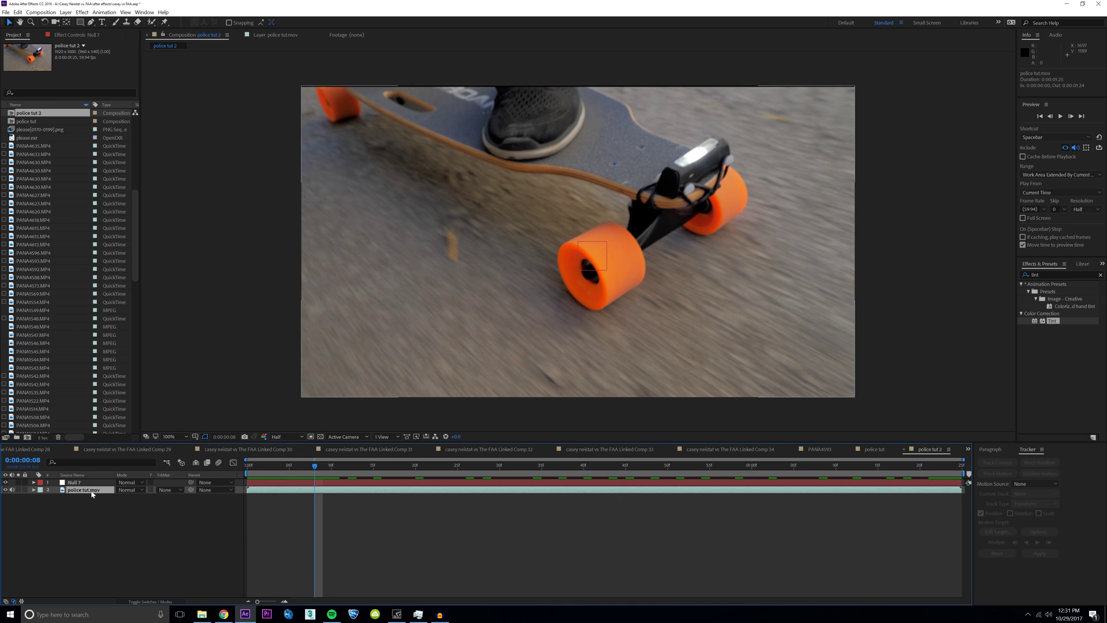
Step: Start a motion track on the police tut.mov layer from its first frame
key("Home")
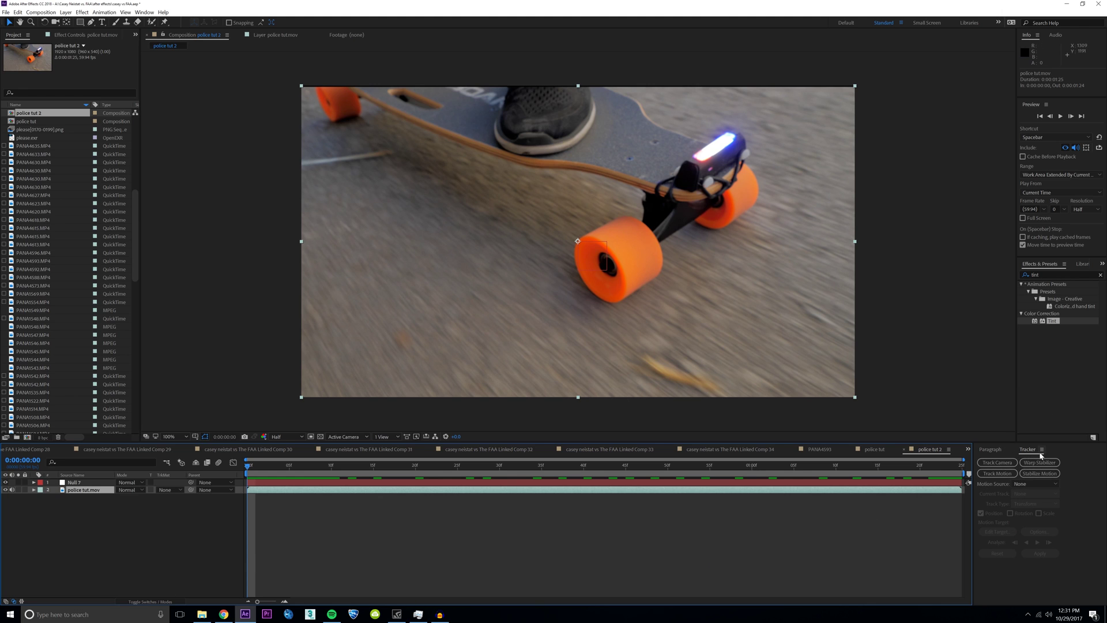
left_click(144, 12)
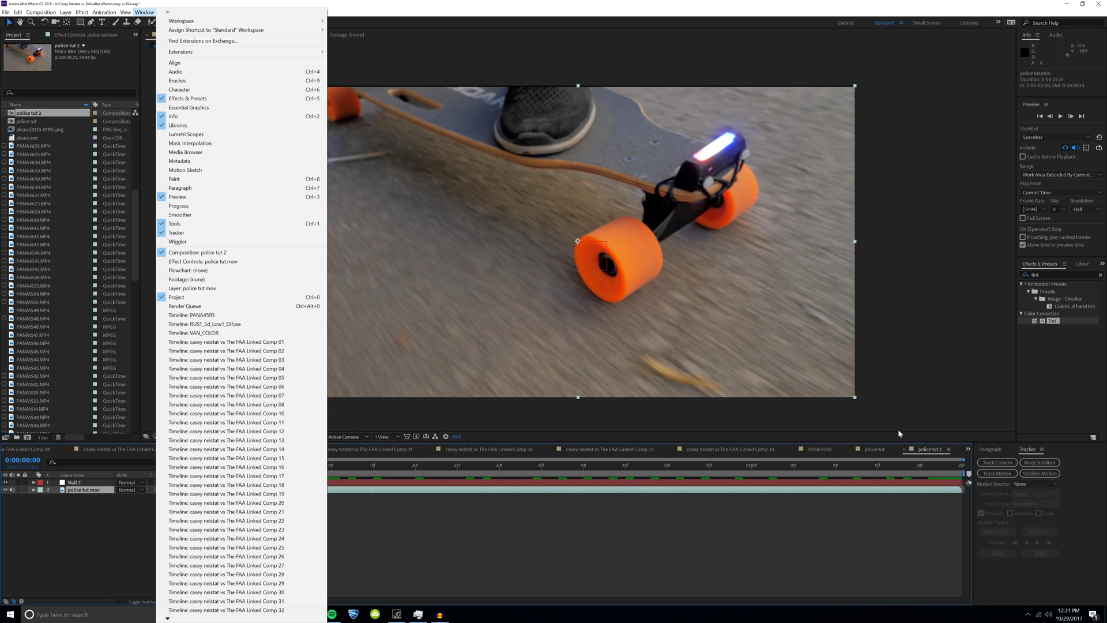
left_click(1079, 475)
left_click(103, 502)
left_click(106, 489)
left_click(979, 474)
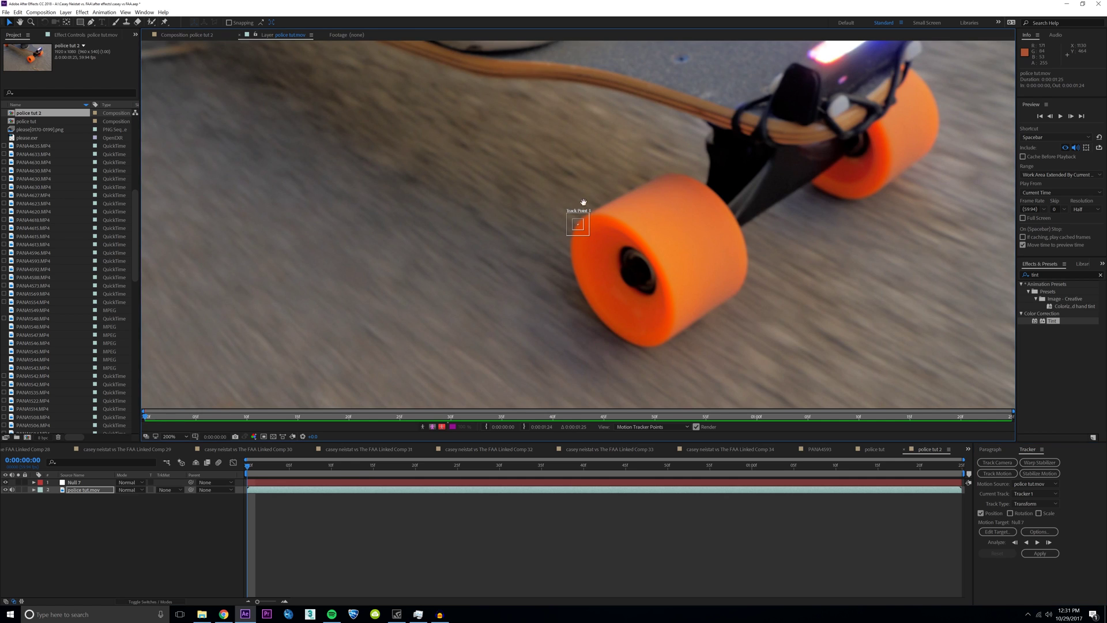
Step: Set the preview resolution to Full and place Track Point 1 on the small bright spot below the skateboard's light bar
left_click_drag(584, 202, 522, 147)
left_click(287, 437)
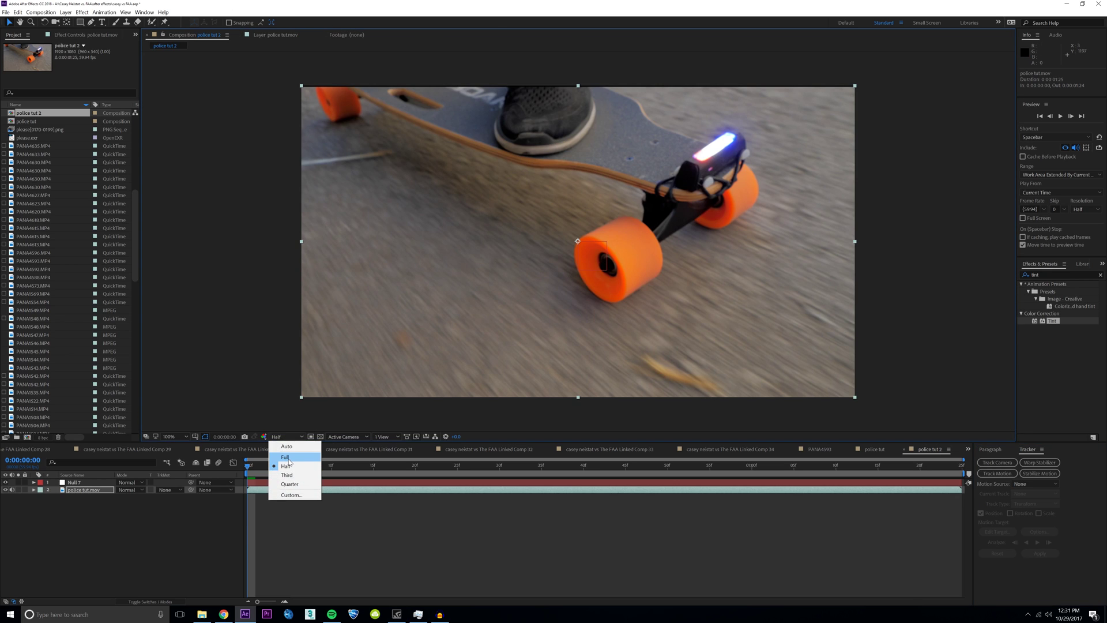
left_click(288, 458)
left_click(274, 34)
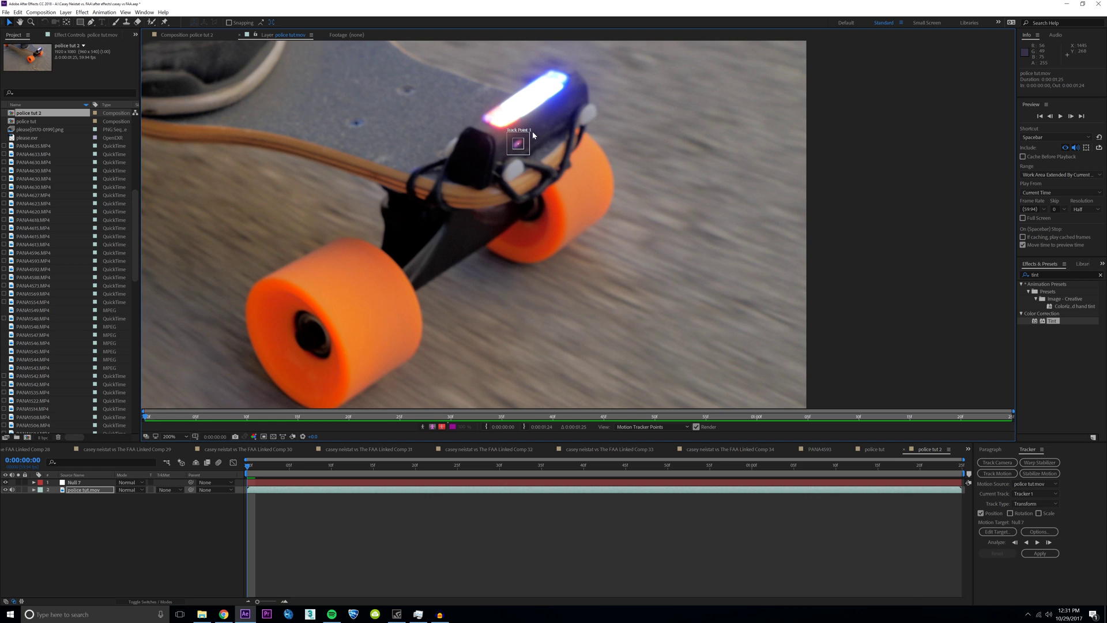
mouse_move(529, 135)
left_mouse_down()
mouse_move(558, 109)
mouse_move(523, 143)
left_mouse_up()
scroll(526, 155, "up", 2)
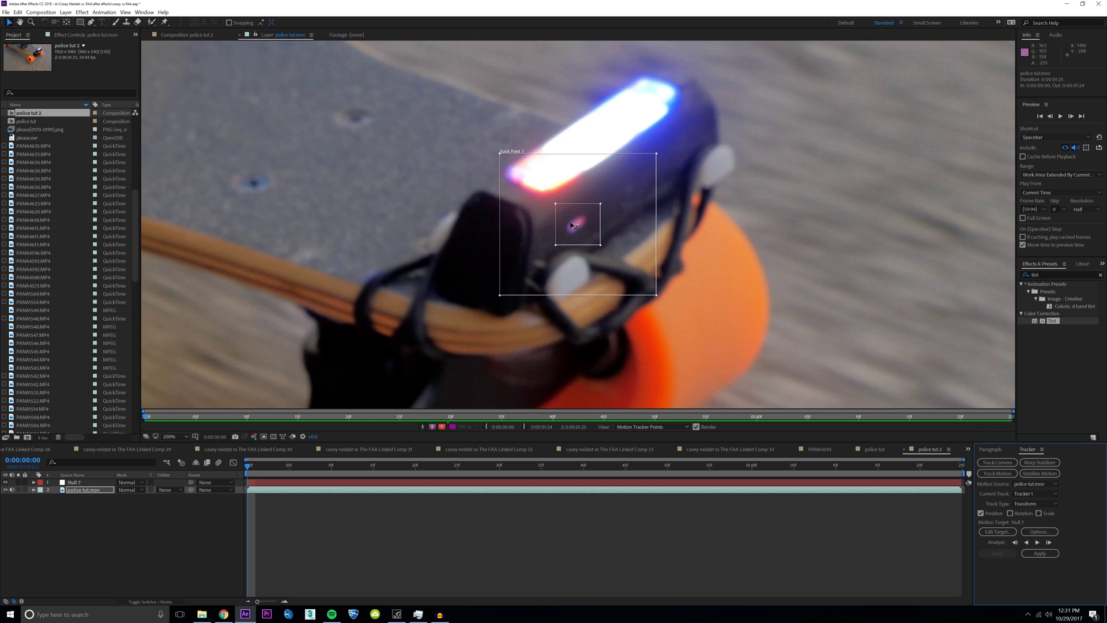
scroll(575, 226, "down", 2)
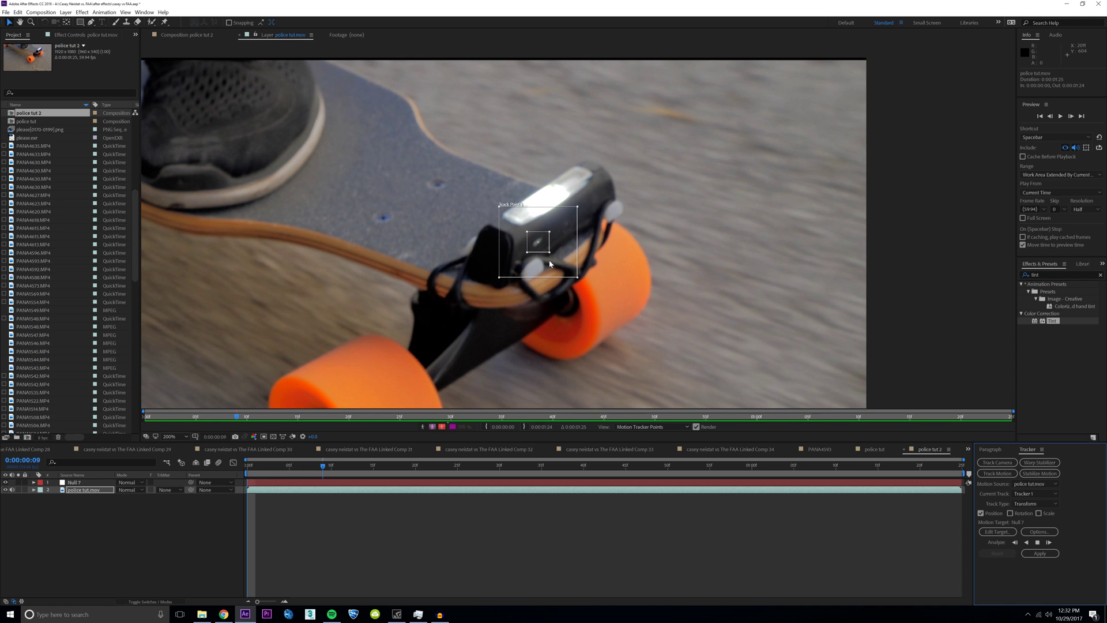
Step: Analyze the track forward, correcting the drifted track point back onto the bright spot near frame 11
left_click(1037, 542)
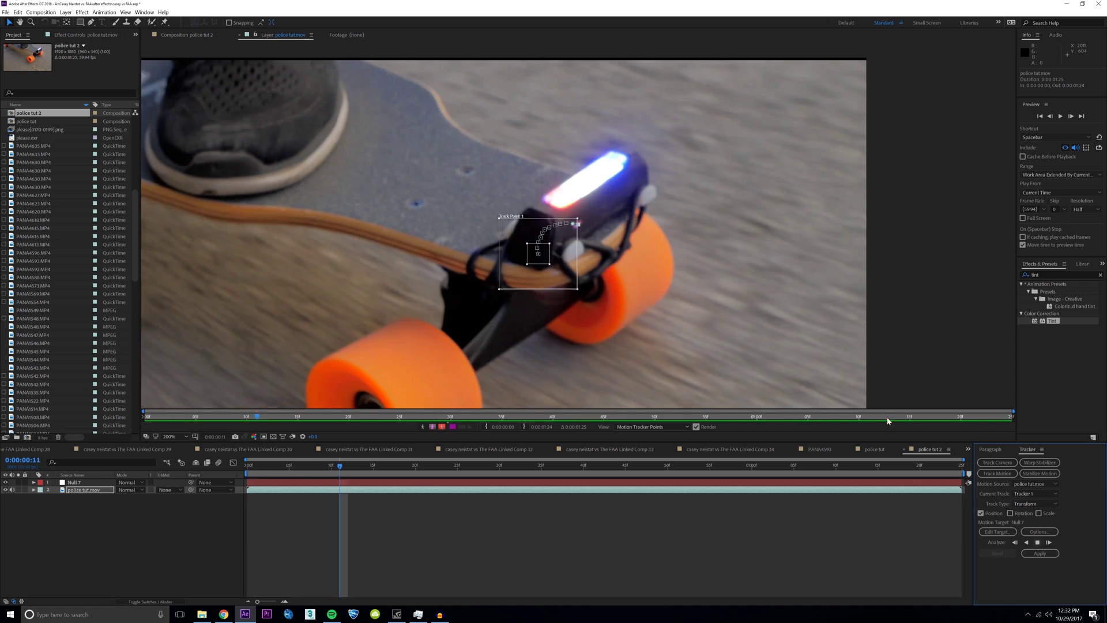
left_click_drag(547, 259, 546, 260)
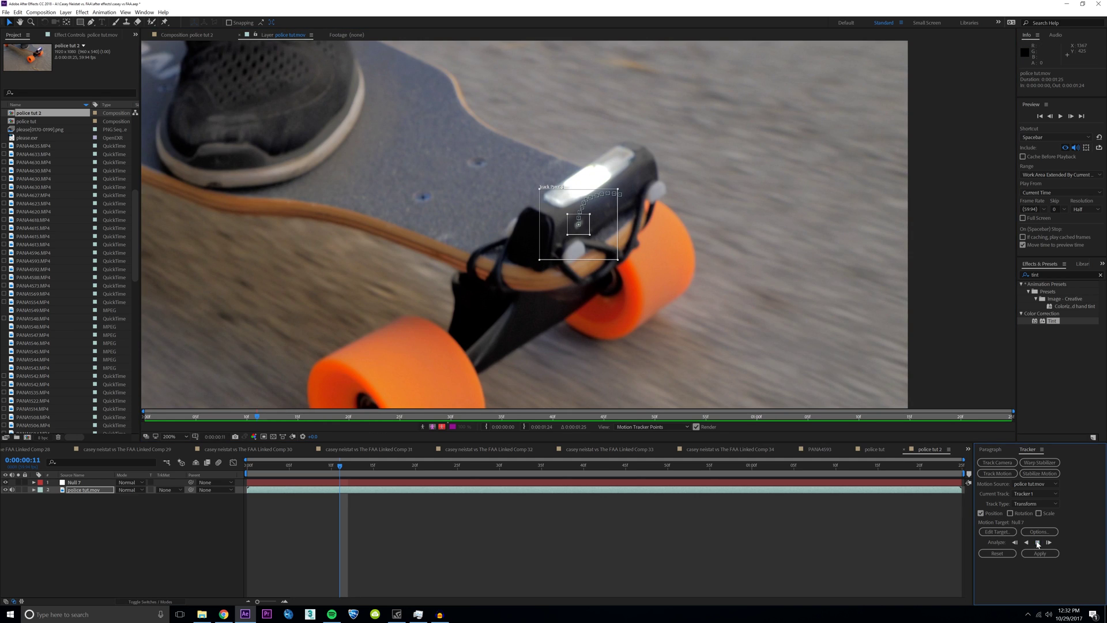
left_click(1037, 542)
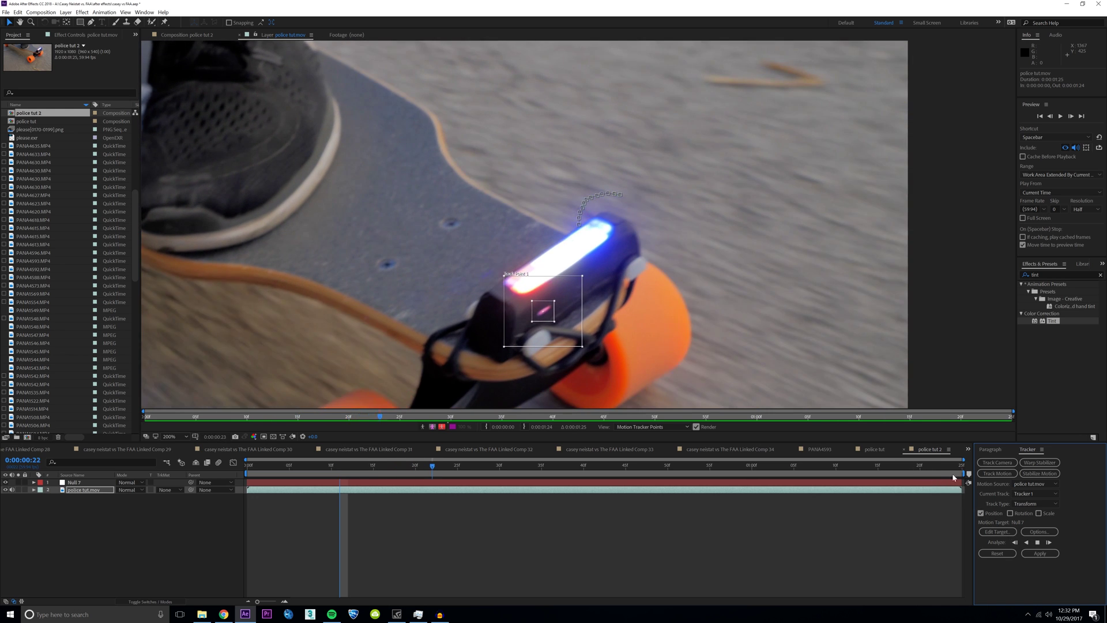
left_click(1037, 543)
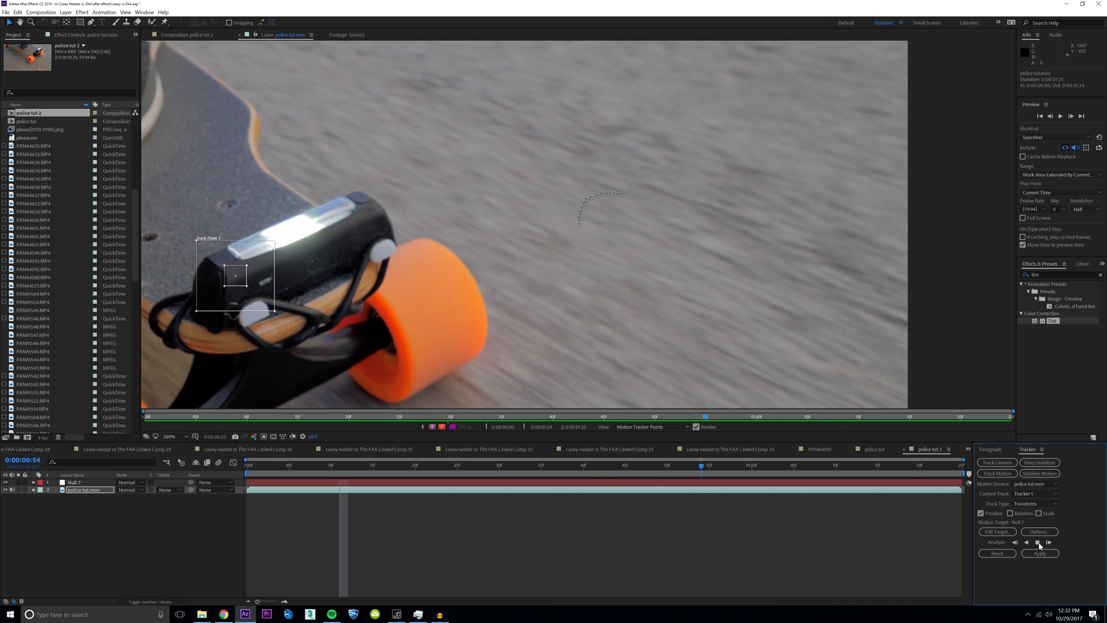
Step: Move the drifted track point back onto the spot near frame 53, finish analyzing to the clip's end and review the track
left_click(1037, 542)
left_click_drag(309, 322, 359, 333)
key("Page_Up")
key("Page_Up")
key("Page_Up")
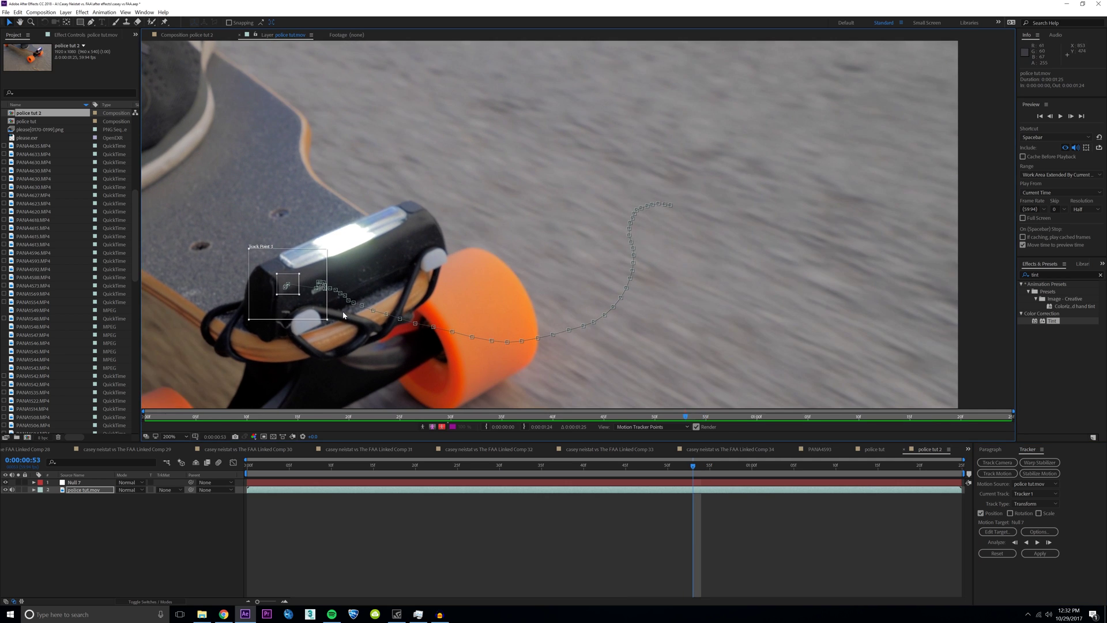
key("Page_Down")
left_click_drag(294, 291, 326, 294)
left_click(1038, 541)
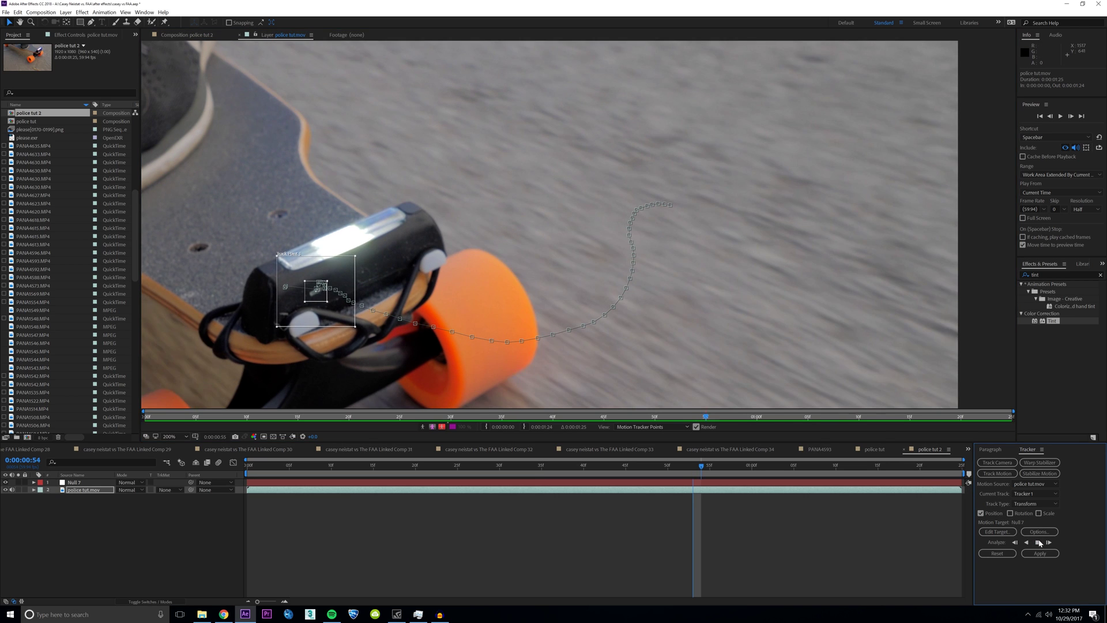
left_click(1037, 542)
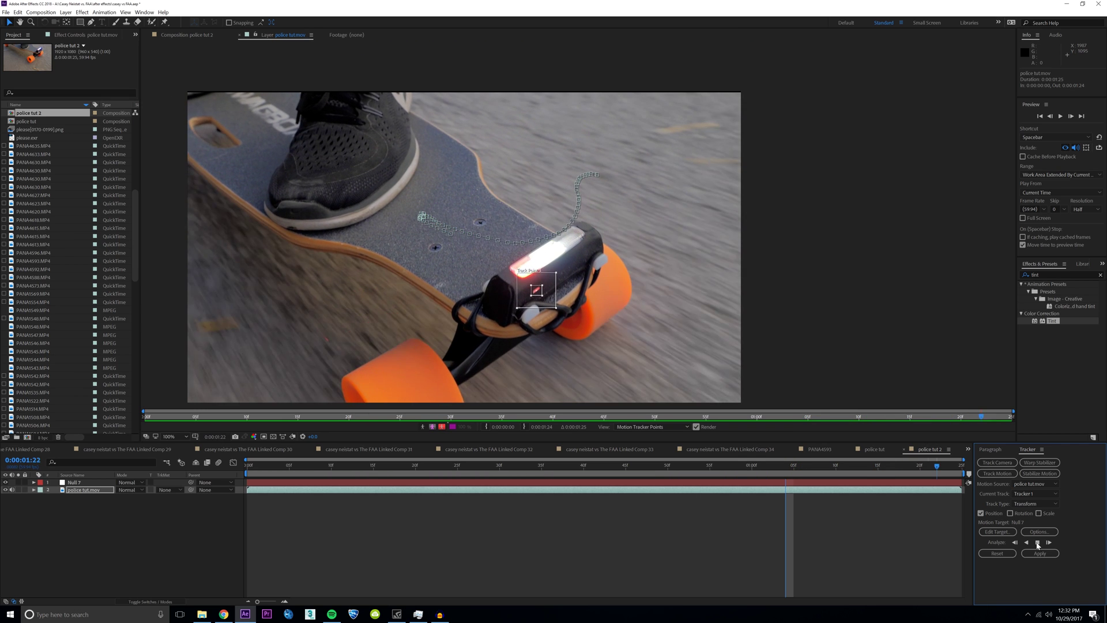
left_click_drag(1002, 416, 259, 411)
key("space")
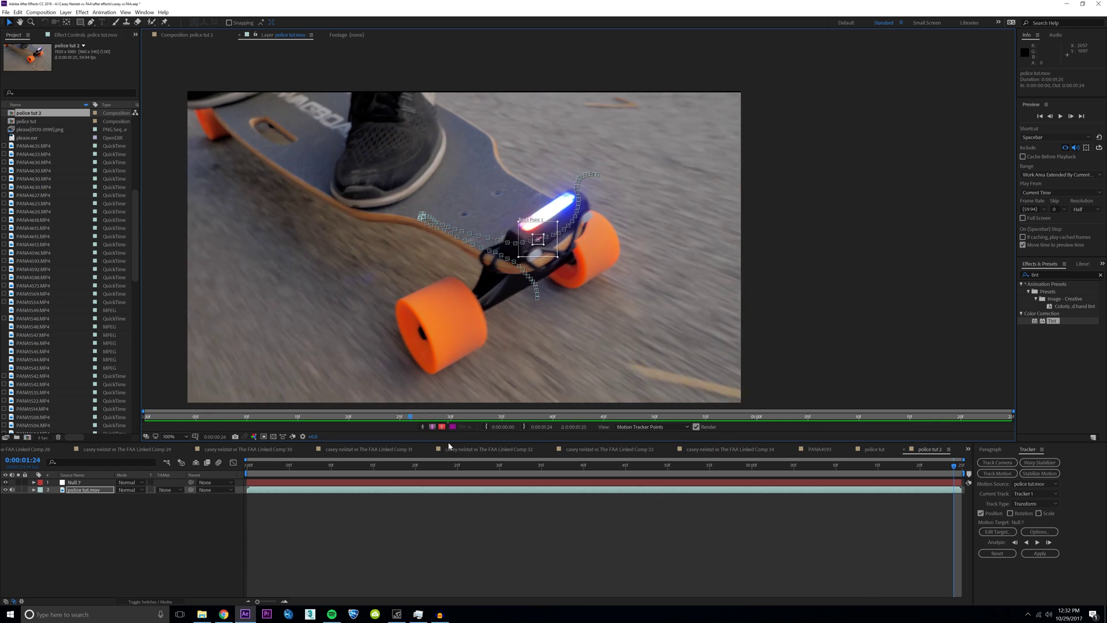
left_click_drag(676, 457, 114, 489)
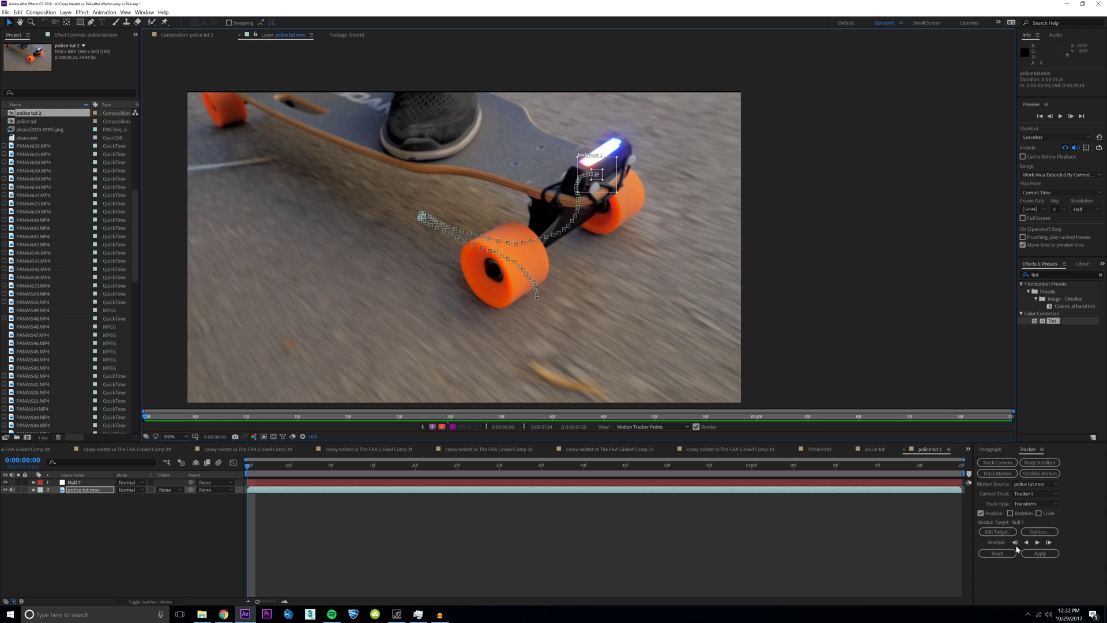
Step: Apply the tracking data to the Null 7 layer and scrub through the clip to check its movement
left_click(998, 534)
left_click(551, 294)
left_click(557, 303)
left_click(568, 329)
left_click(1031, 553)
left_click(552, 314)
left_click_drag(253, 467, 432, 468)
key("space")
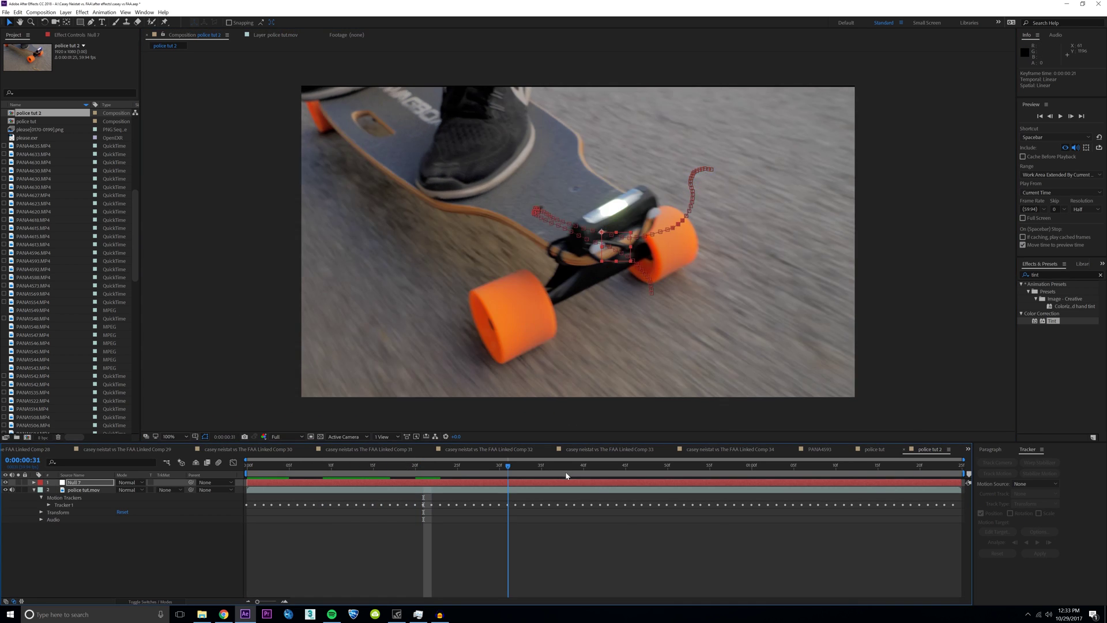
Step: Collapse the footage layer's properties and add a new full-frame black solid on top of the layers
left_click(33, 489)
right_click(88, 537)
mouse_move(104, 452)
left_click(230, 468)
left_click(583, 390)
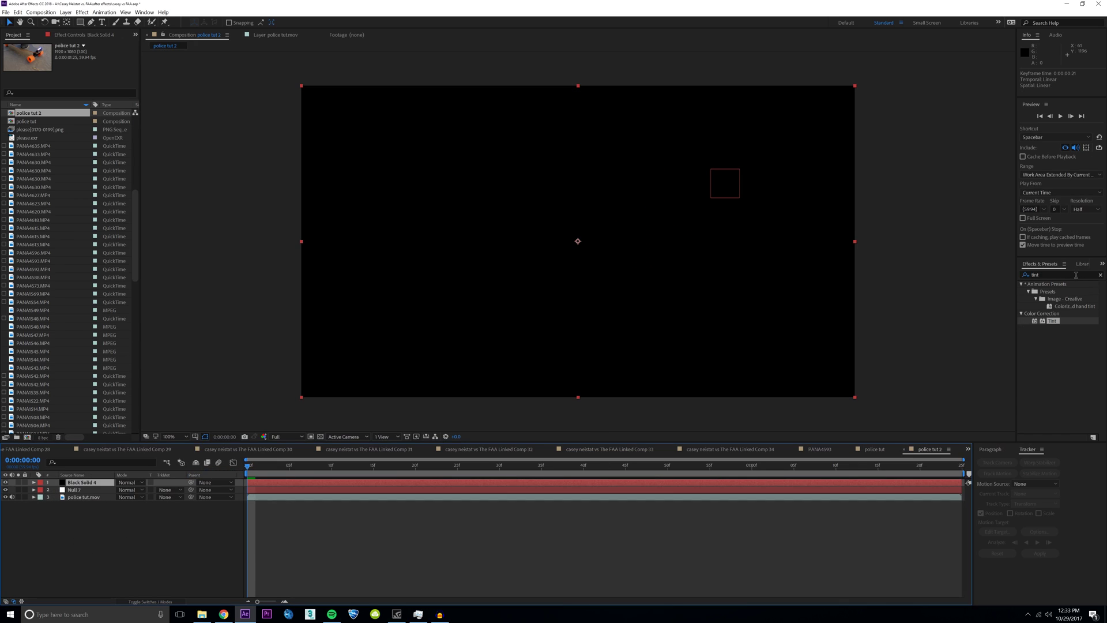
Step: Search the effects for "optical" and apply Optical Flares to the black solid
right_click(700, 265)
left_click(1033, 364)
left_click(1049, 275)
type("optical")
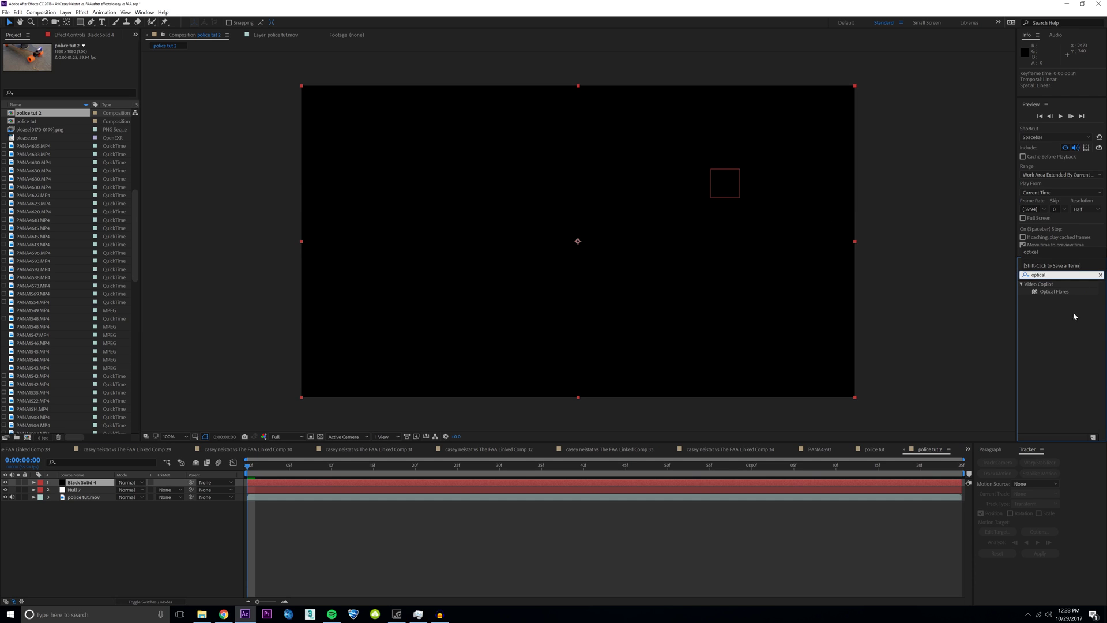
left_click_drag(1054, 291, 101, 482)
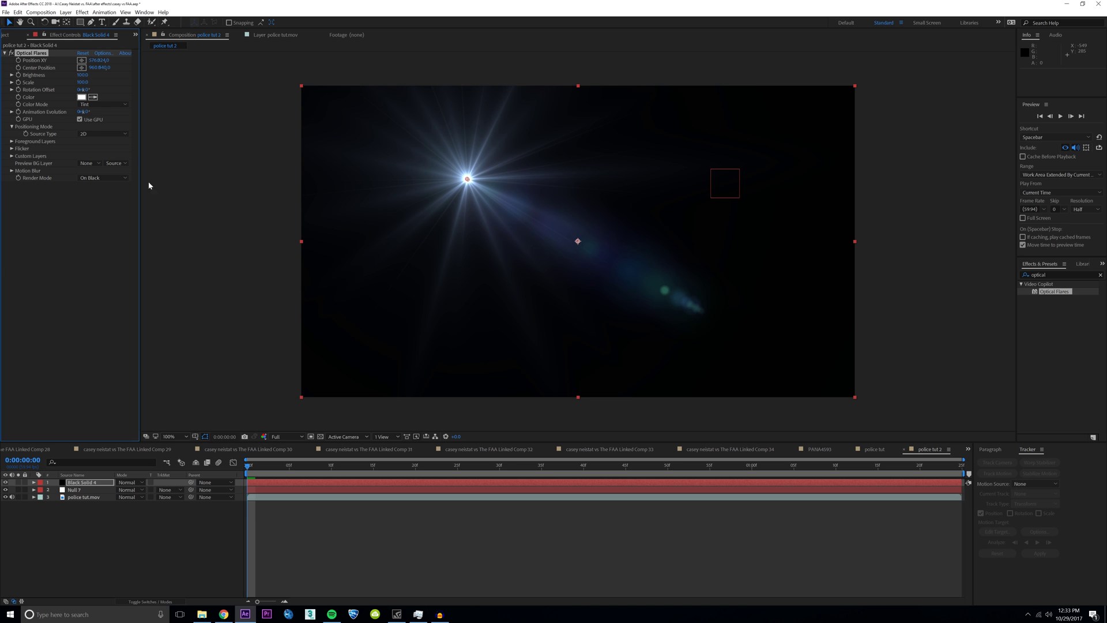
Step: Open the Optical Flares options, enlarge the window and load the Red Light preset from the Light folder
left_click(102, 53)
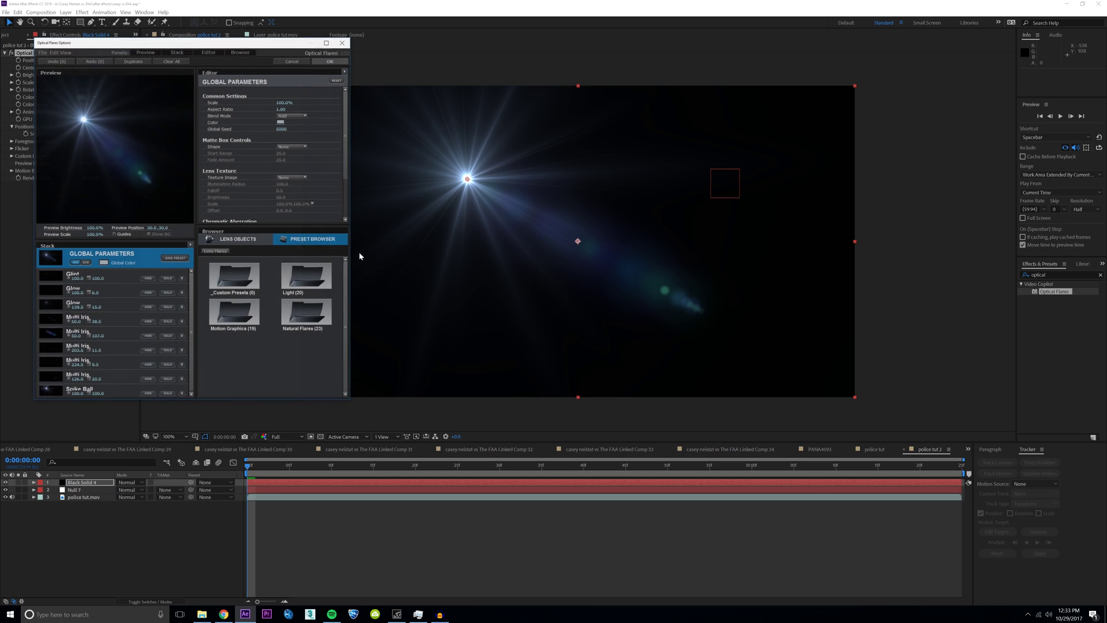
double_click(297, 276)
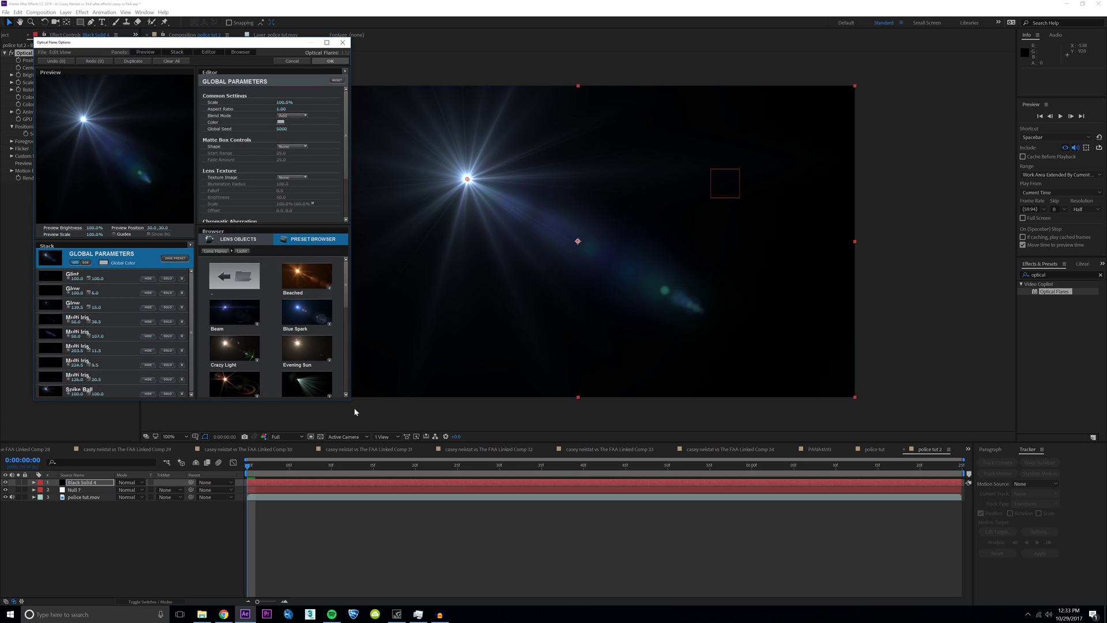
left_click_drag(352, 402, 413, 465)
scroll(329, 353, "down", 3)
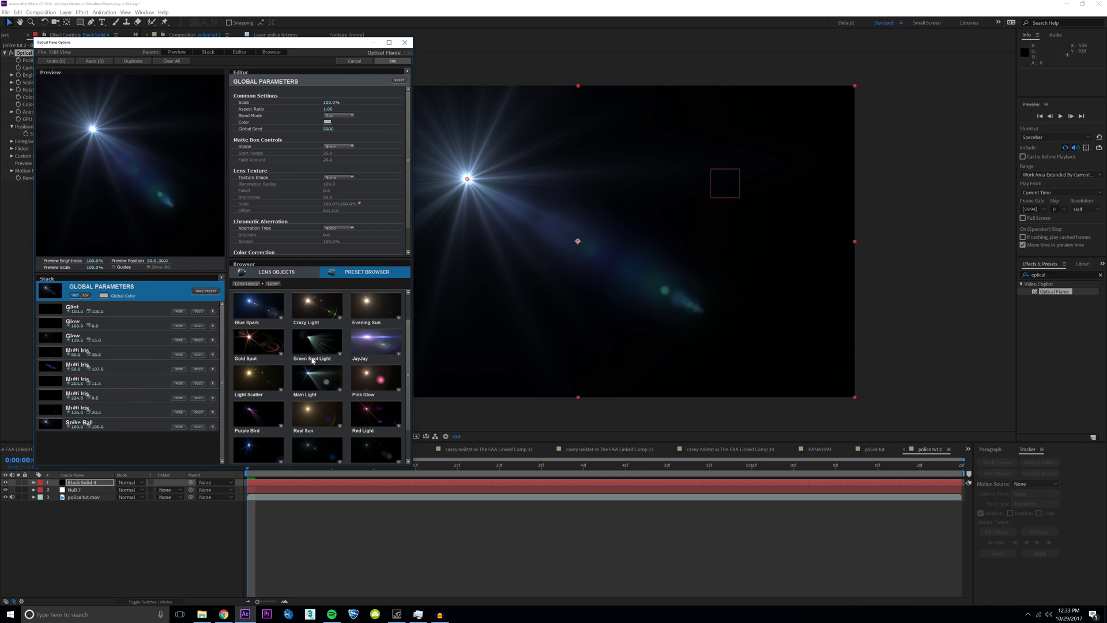
scroll(329, 352, "down", 2)
left_click(372, 375)
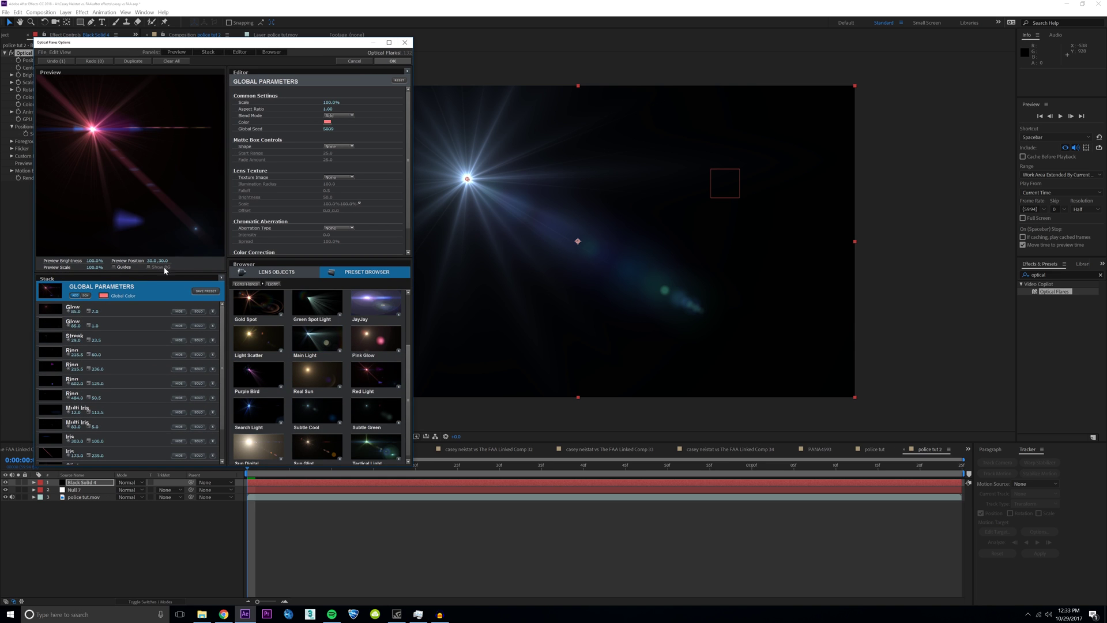
Step: Set the diagonal Iris streak's rotation to 0, hide the Glint element and accept the flare design
left_click(155, 339)
scroll(224, 378, "down", 3)
left_click(122, 418)
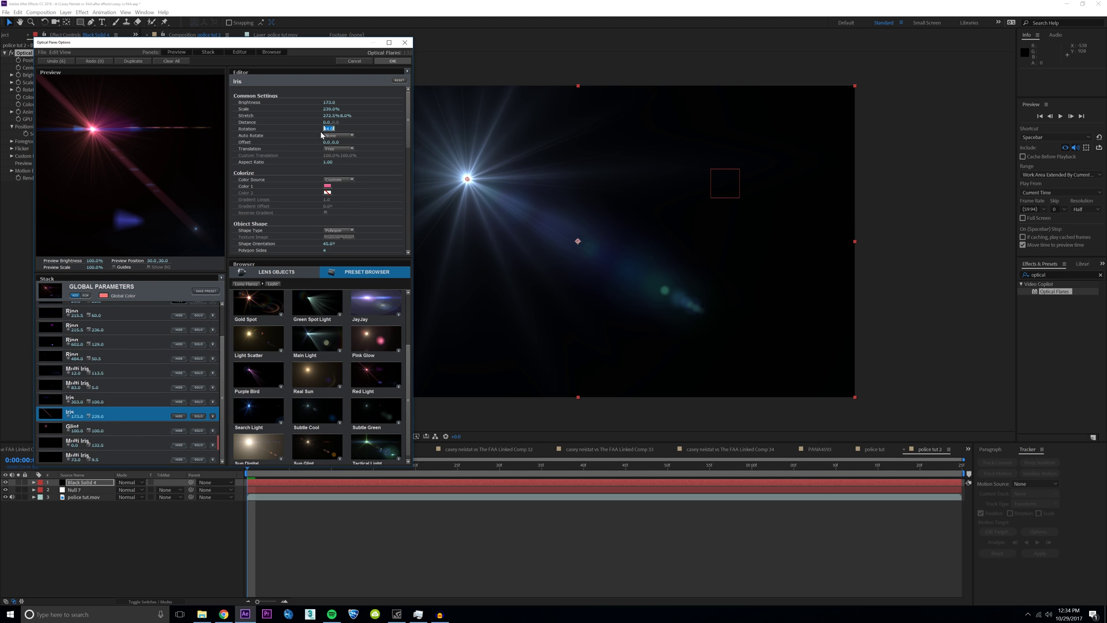
type("0")
key("Return")
left_click(134, 434)
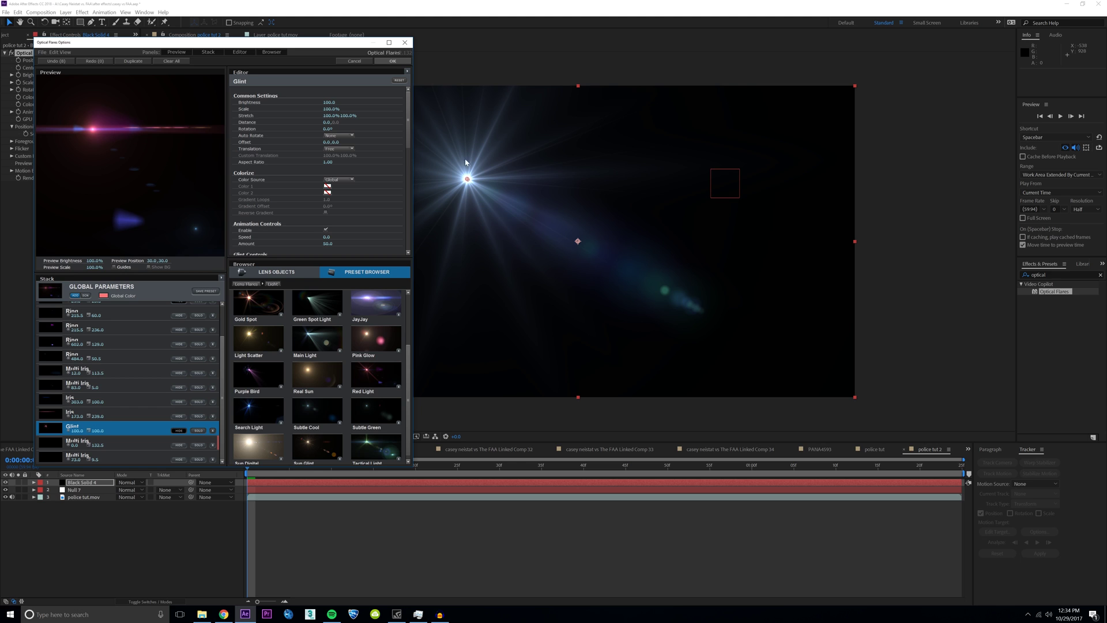
left_click(393, 61)
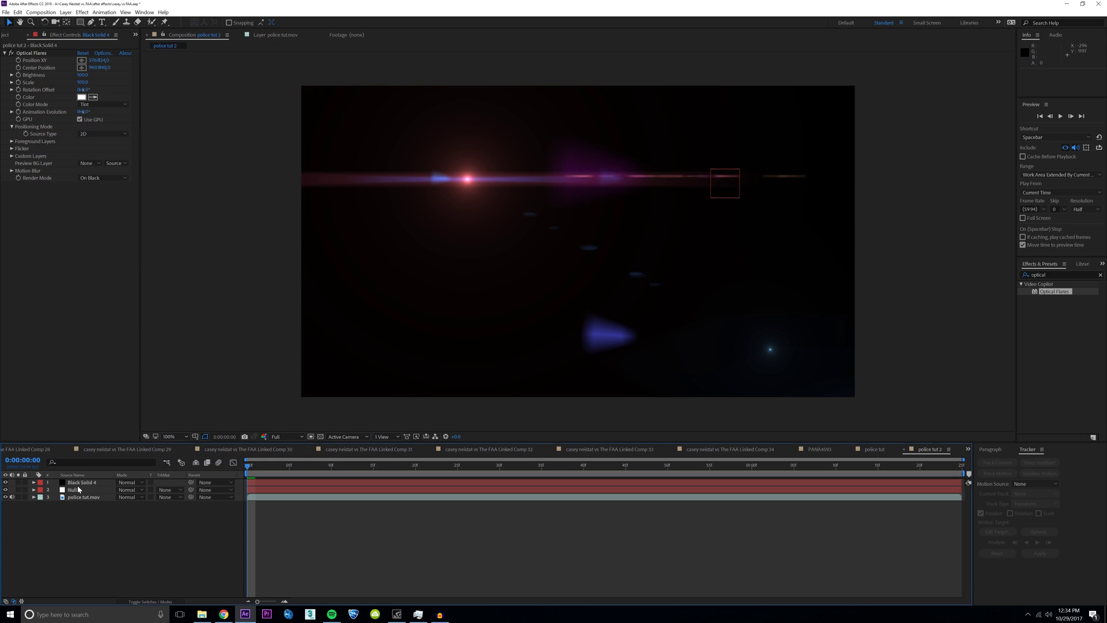
Step: Set the blending mode of the black solid carrying the flare to Add
left_click(150, 601)
left_click(152, 601)
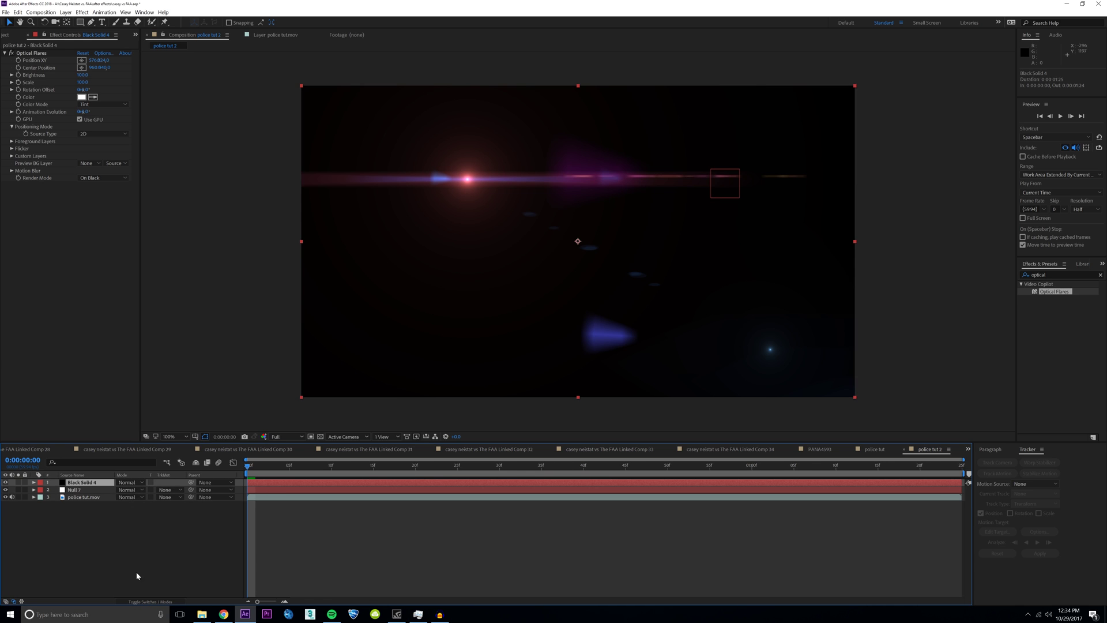
left_click(128, 482)
left_click(157, 214)
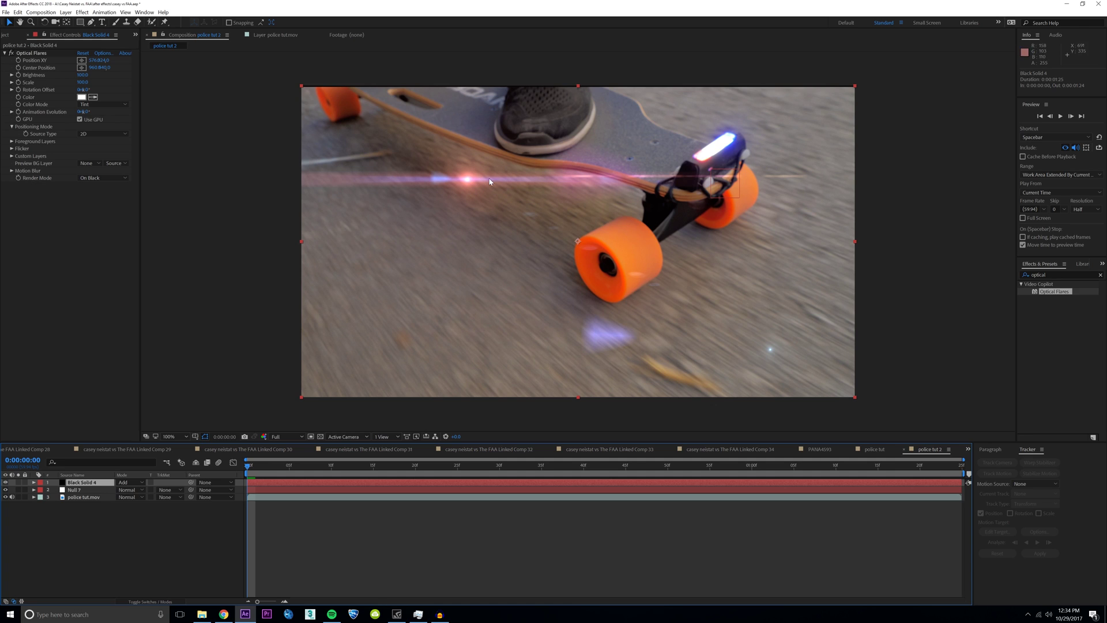
Step: Link the Optical Flares Position XY on the black solid to the tracked null's position with a pick-whipped expression
left_click(83, 490)
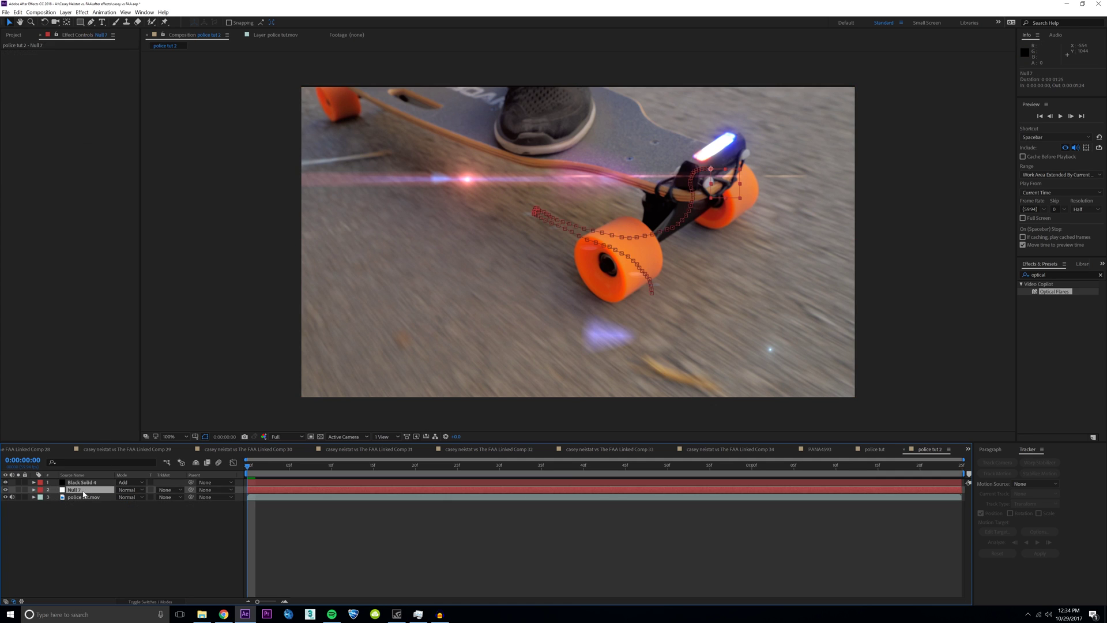
key("p")
left_click(89, 482)
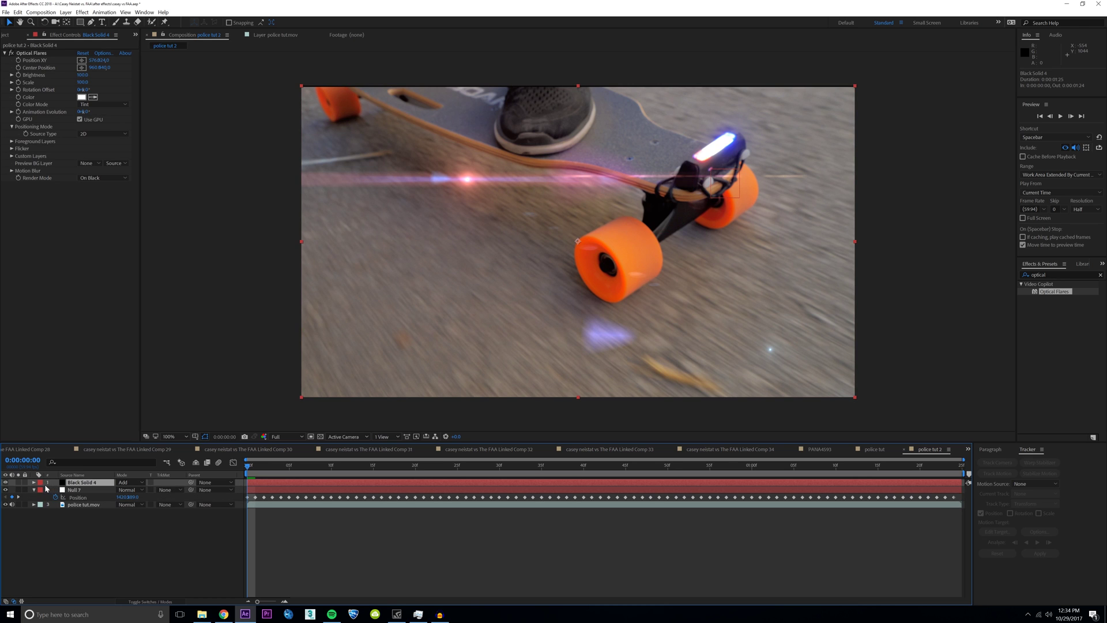
key("e")
left_click(49, 489)
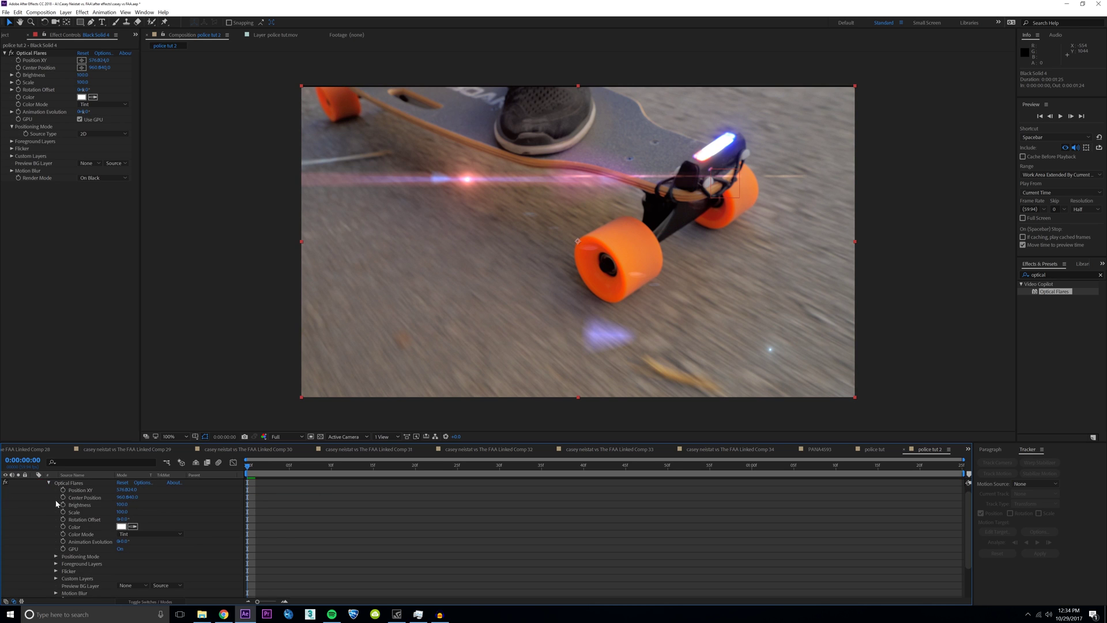
left_click(62, 498, "alt")
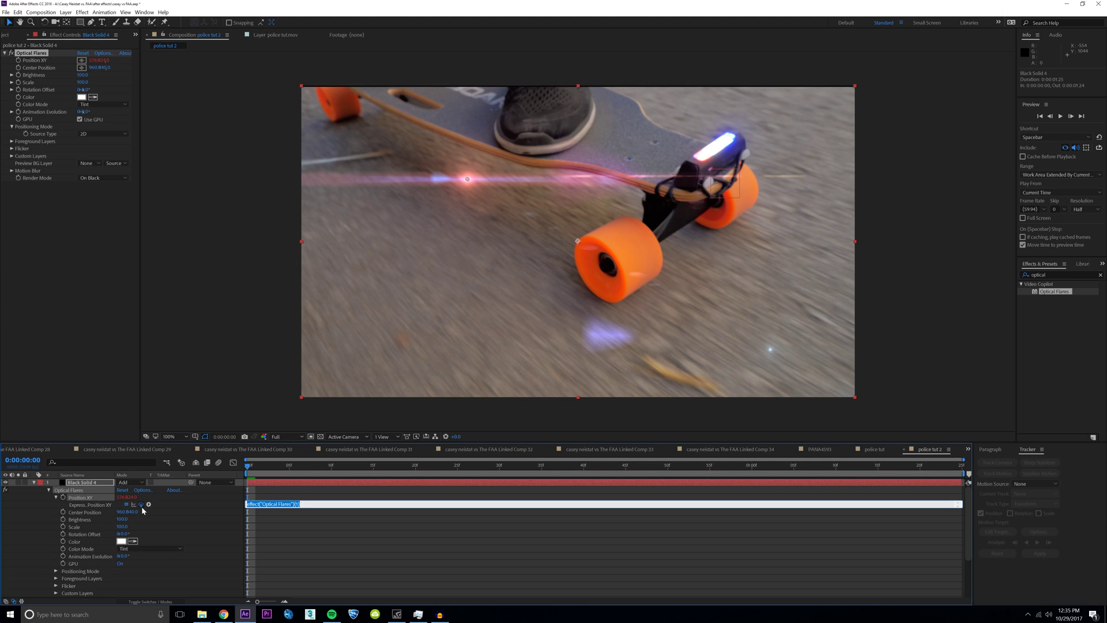
left_click_drag(140, 504, 95, 588)
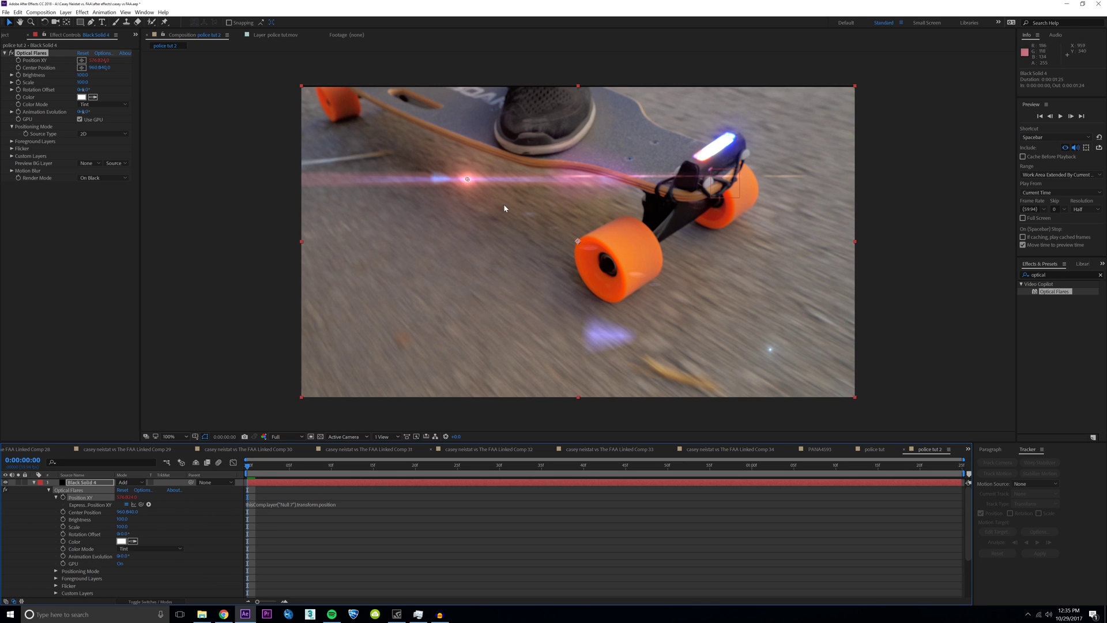
key("u")
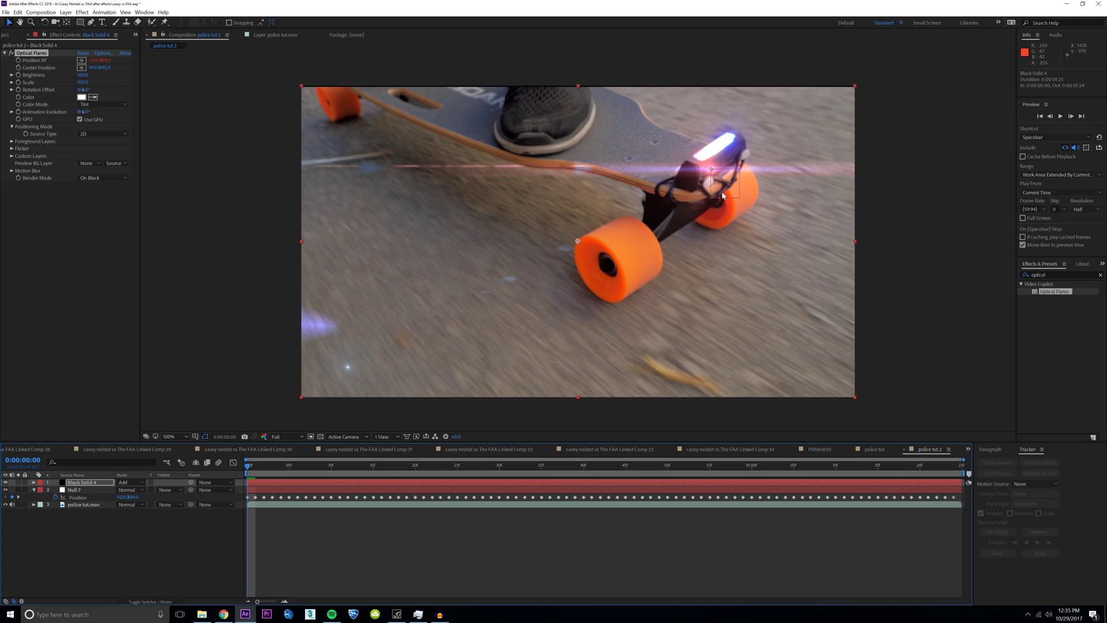
Step: Check the flare at a later frame, then select all the null's position keyframes and move the path onto the light bar's red end
left_click(288, 466)
left_click_drag(312, 468, 381, 468)
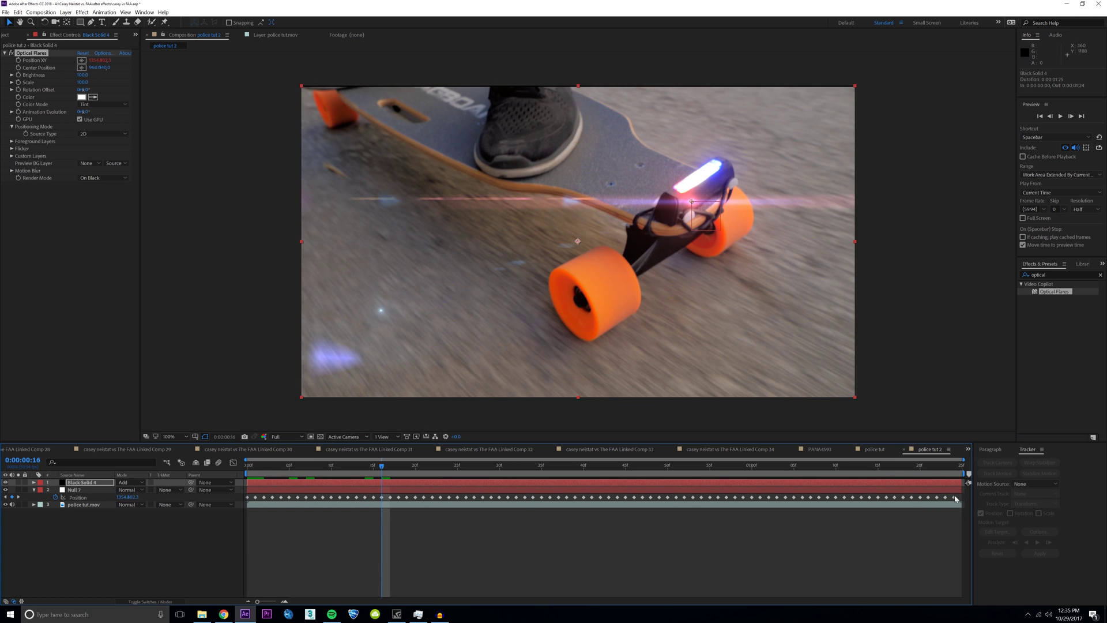
left_click_drag(955, 499, 234, 497)
left_click_drag(708, 225, 701, 209)
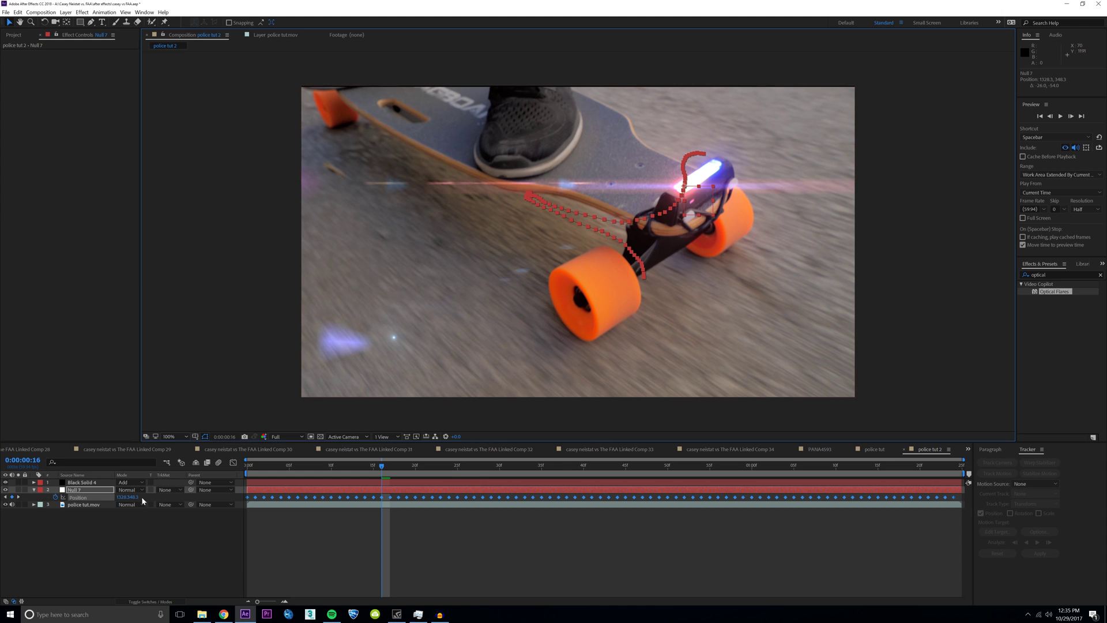
Step: Add the expression wiggle(50,200) to the Optical Flares brightness on the black solid
left_click(118, 521)
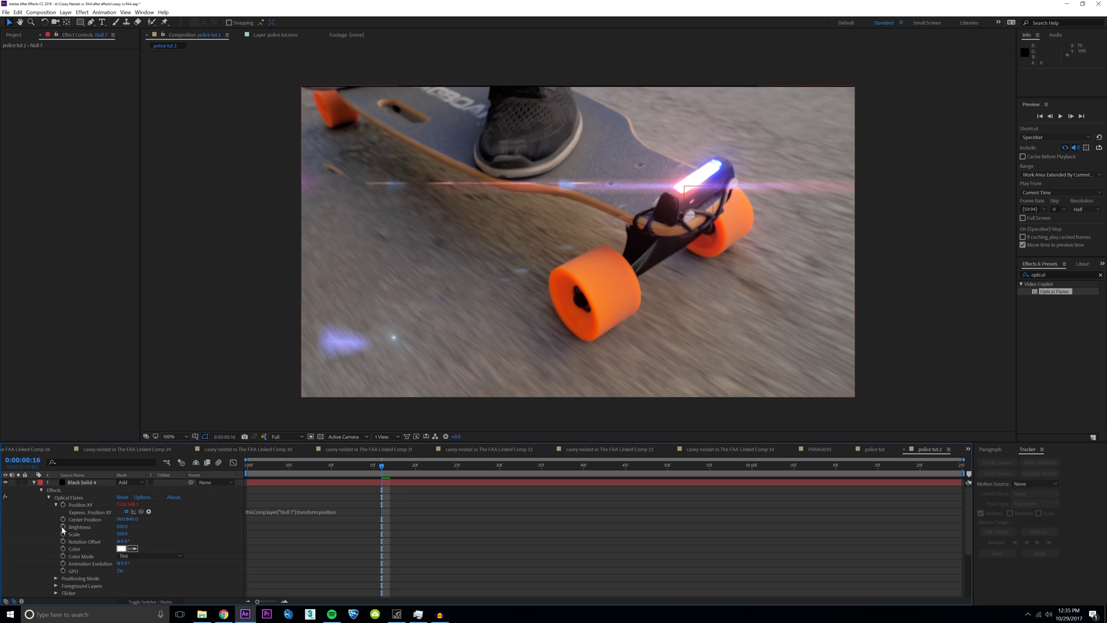
left_click(63, 527, "alt")
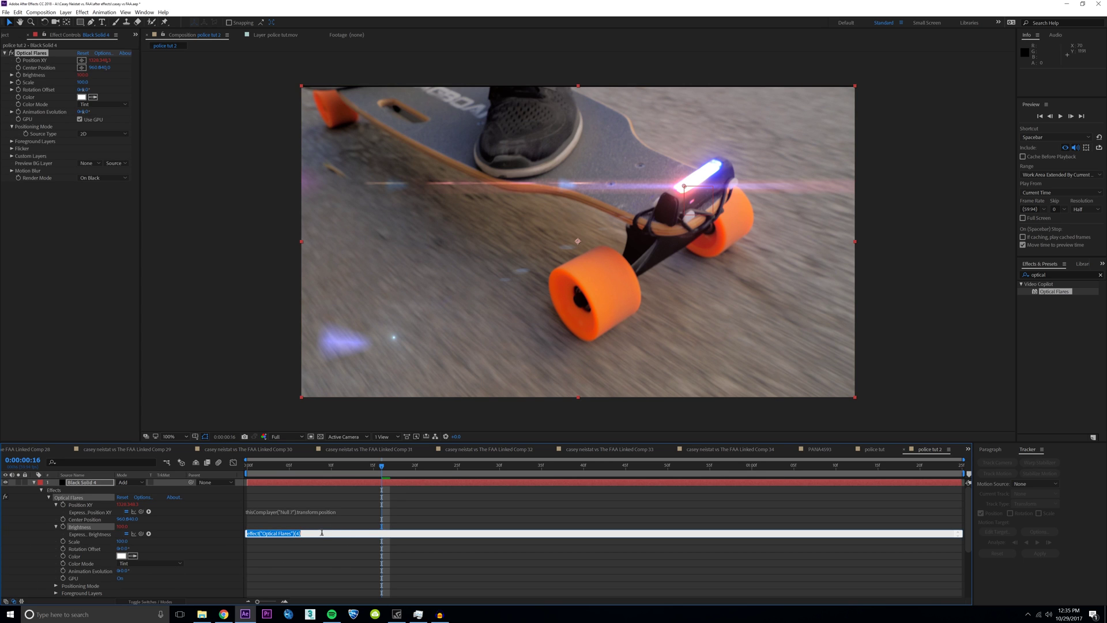
type("wiggle(50,150)")
left_click(278, 537)
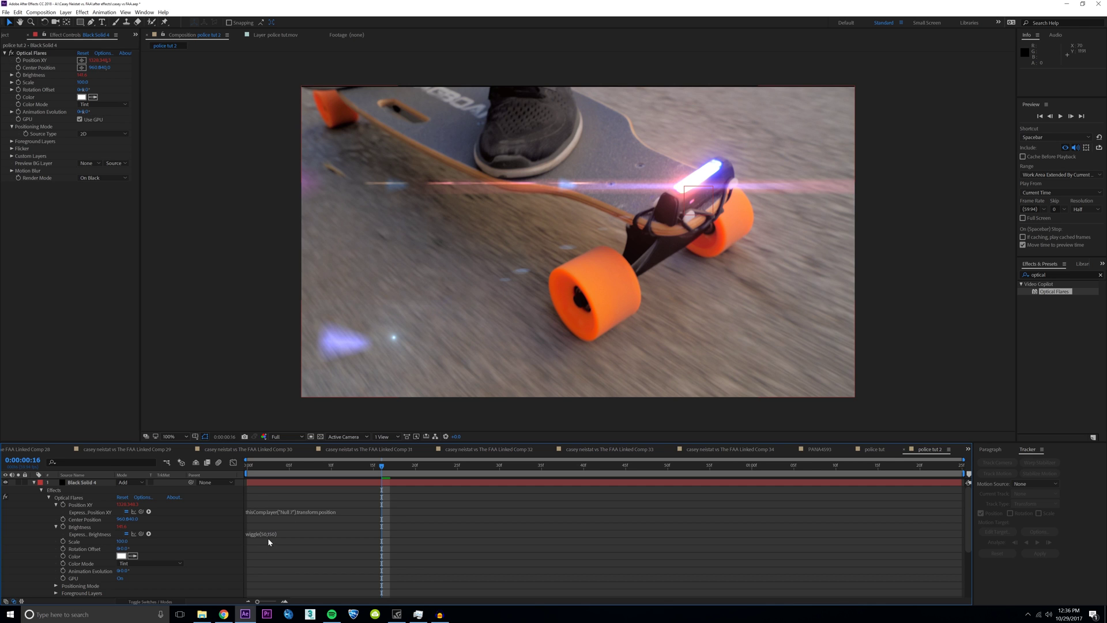
Step: Collapse the black solid's properties and preview the flickering flare from the first frame
left_click(34, 482)
left_click_drag(271, 465, 247, 465)
key("space")
key("space")
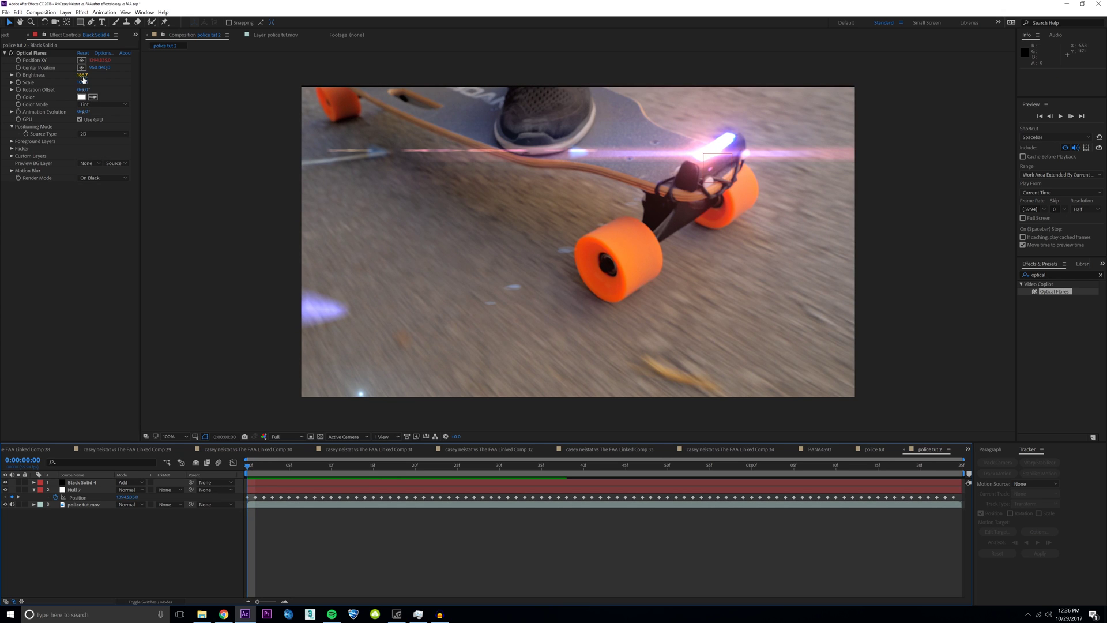
Step: Try a much higher flare brightness and preview the result
left_click_drag(83, 75, 185, 254)
left_click(229, 476)
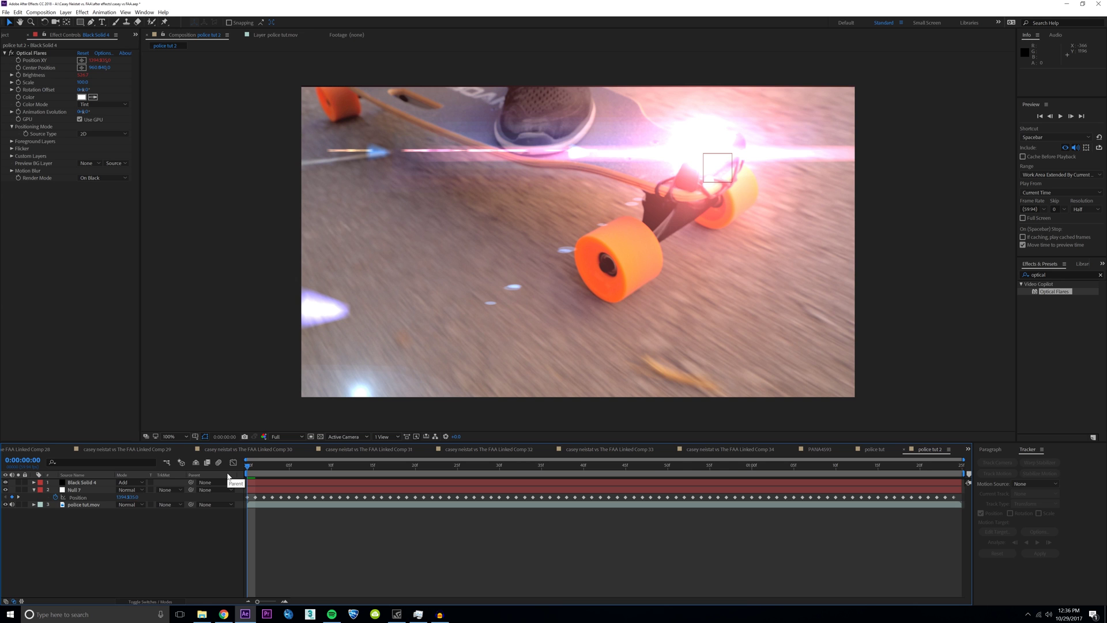
key("space")
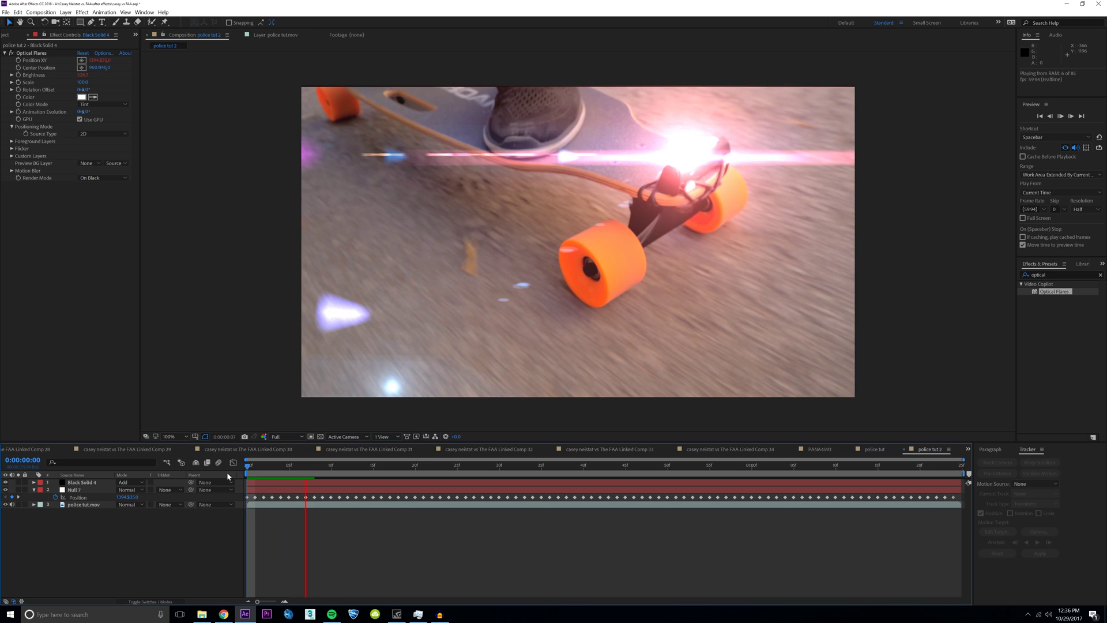
key("space")
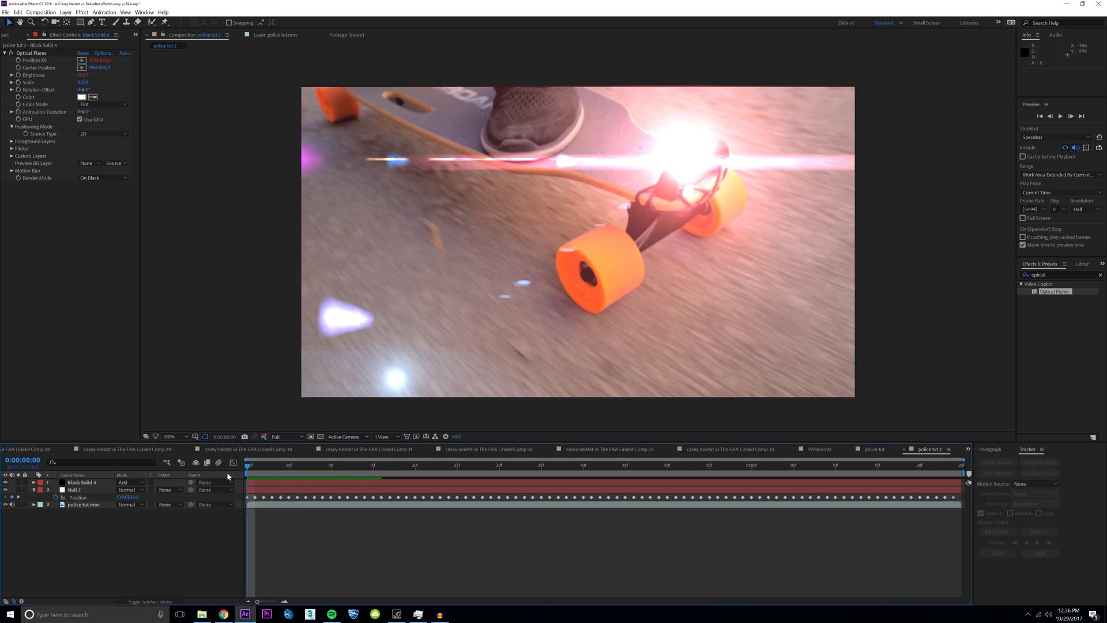
Step: Set the flare's brightness to 200, preview the flicker and return to the first frame
left_click(83, 76)
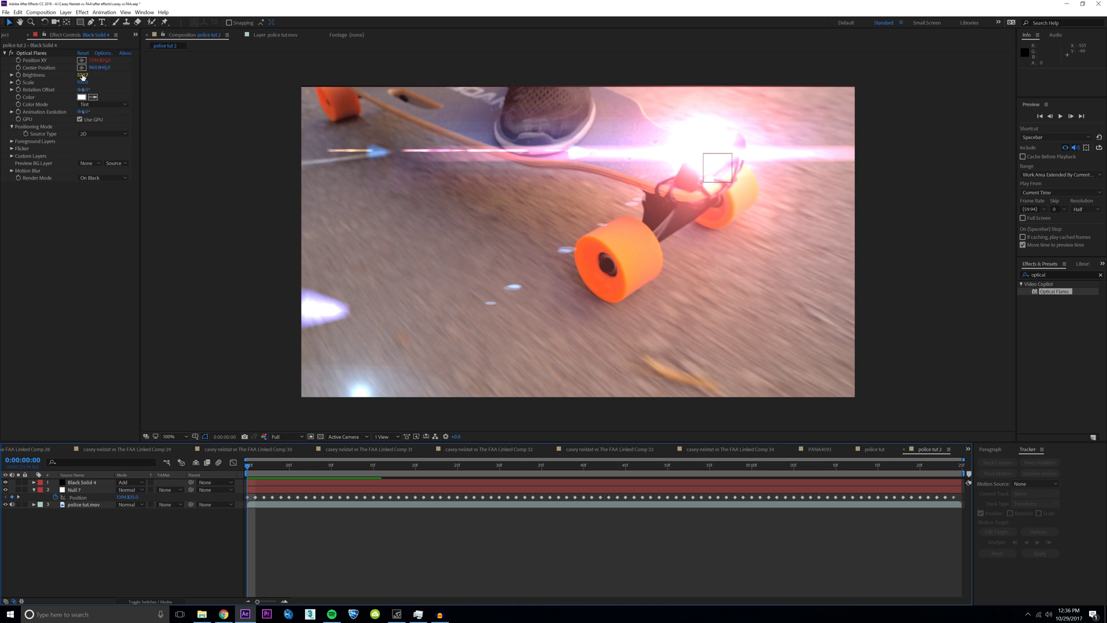
left_click(82, 75)
type("200")
key("Return")
key("space")
left_click(180, 559)
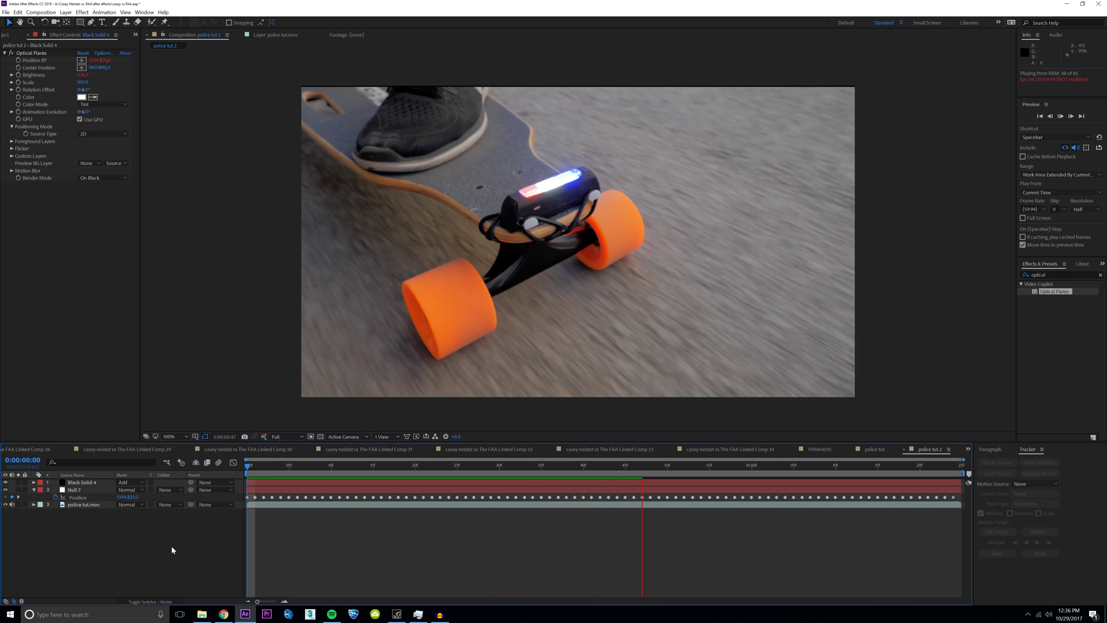
left_click(249, 469)
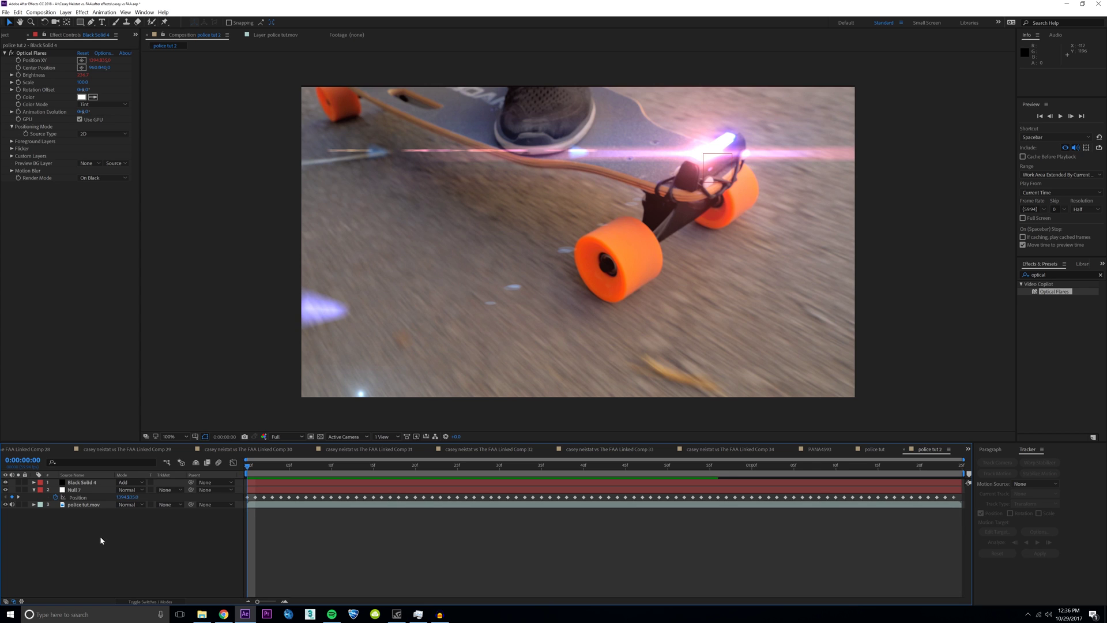
Step: Duplicate the tracked null, rename the copy BLUE LIGHT and place it above the black solid
left_click(92, 493)
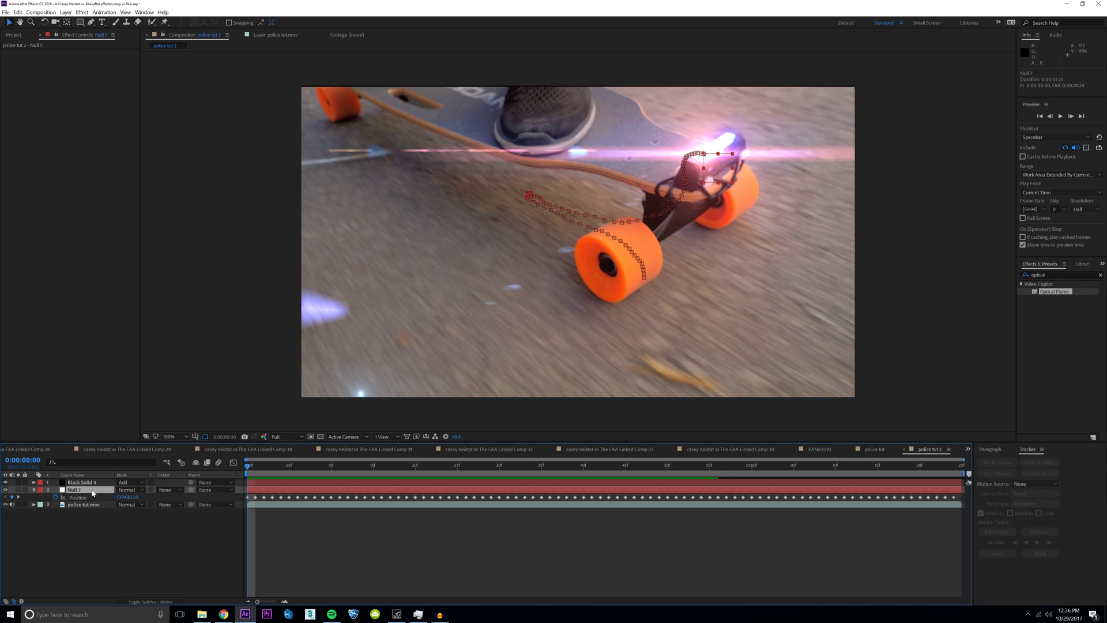
key("ctrl+d")
right_click(84, 491)
left_click(105, 484)
type("BLUE LIGHT")
key("Return")
left_click_drag(87, 490, 91, 487)
Step: Duplicate the black solid carrying the flare and place the copy above the BLUE LIGHT null
left_click(84, 490)
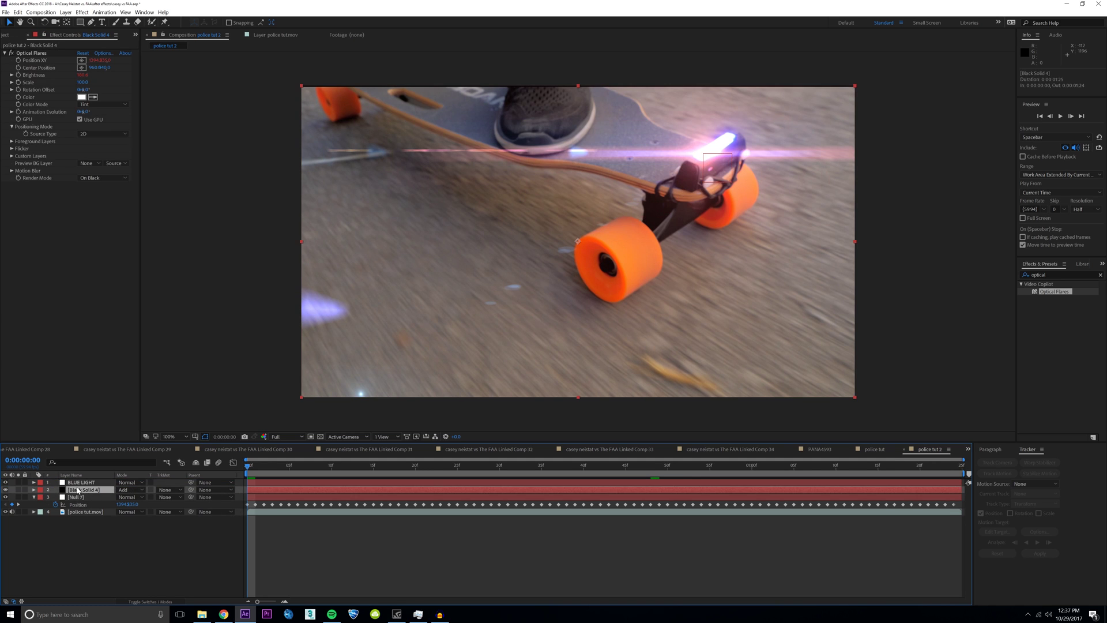
key("ctrl+d")
key("ctrl+bracketright")
Step: Select all of BLUE LIGHT's position keyframes and move its path onto the light bar's blue end
left_click(83, 490)
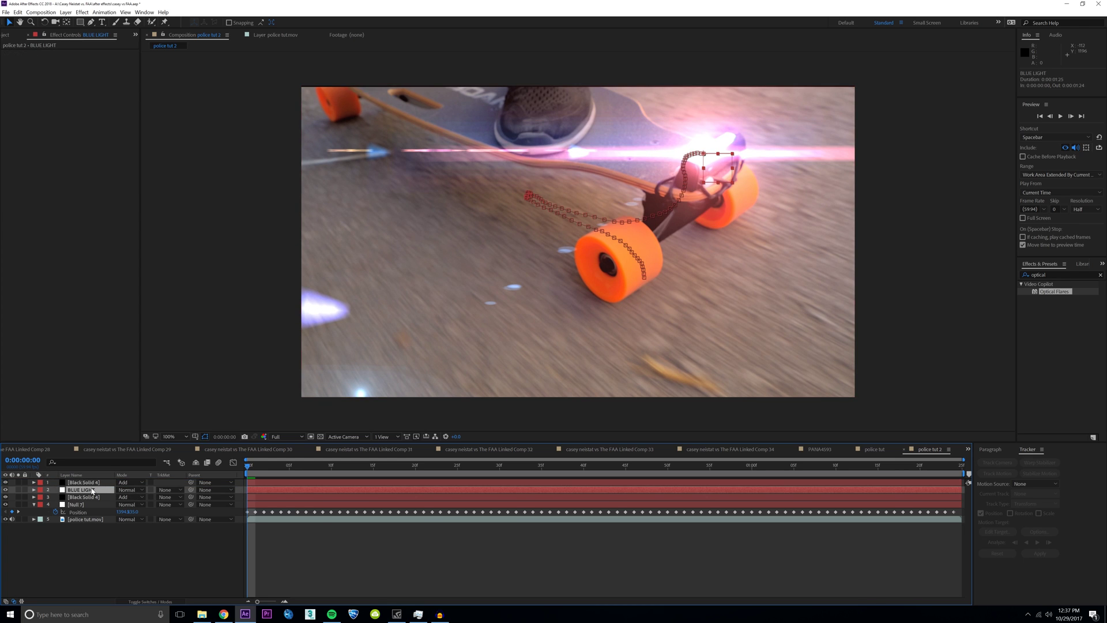
key("ctrl+v")
left_click_drag(959, 495, 245, 502)
left_click_drag(707, 189, 749, 162)
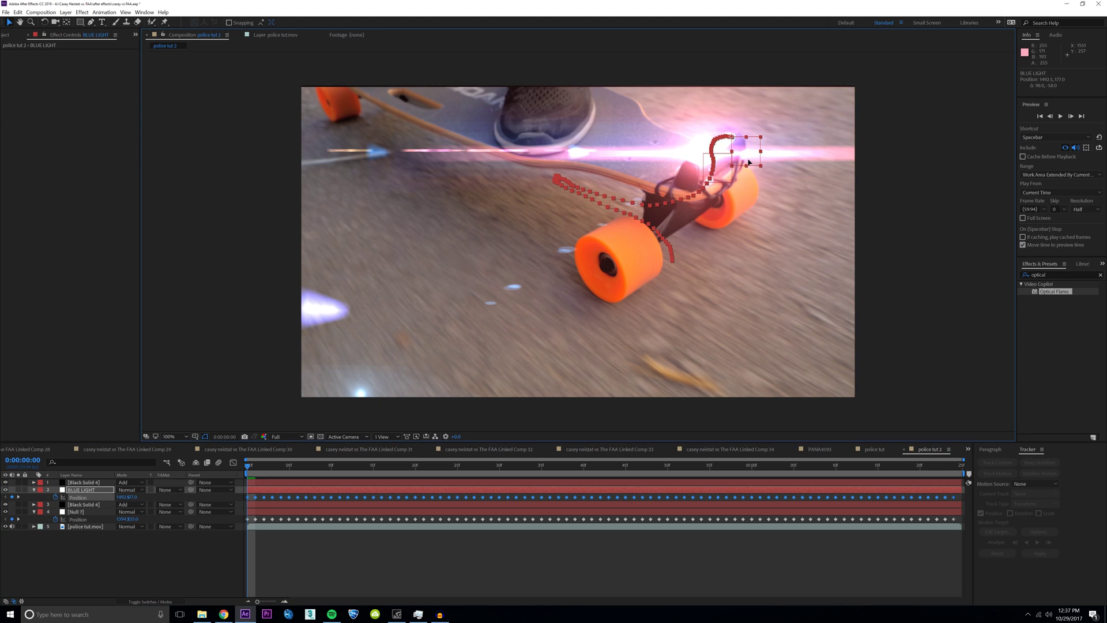
Step: Remove the Position XY expression from the topmost solid's flare and relink Position XY to BLUE LIGHT's position
left_click(81, 482)
key("e")
left_click(49, 490)
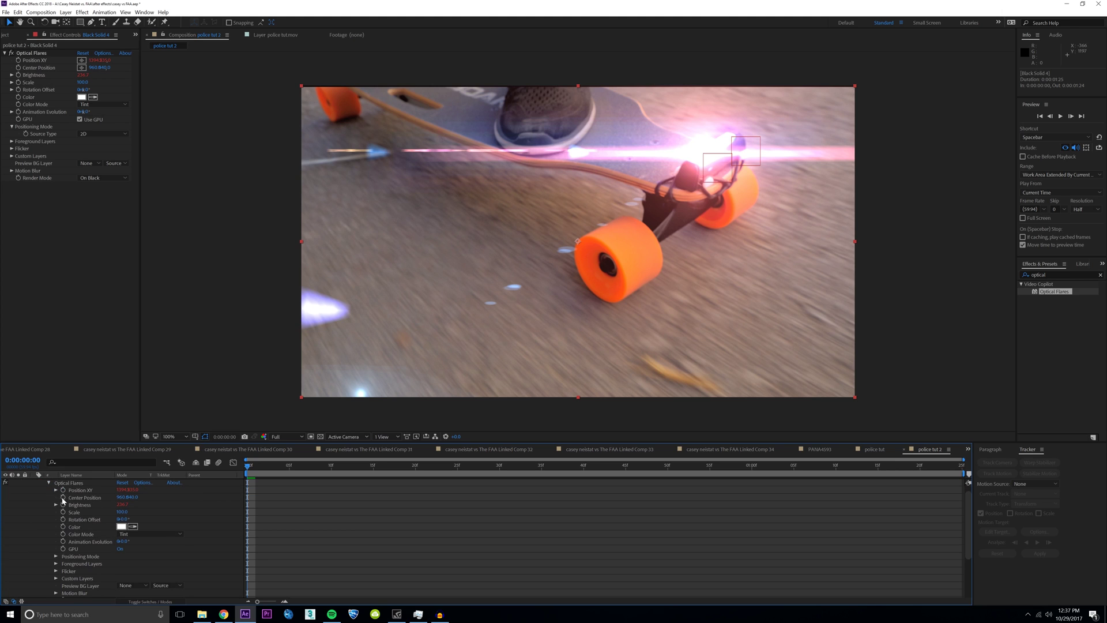
left_click(56, 490)
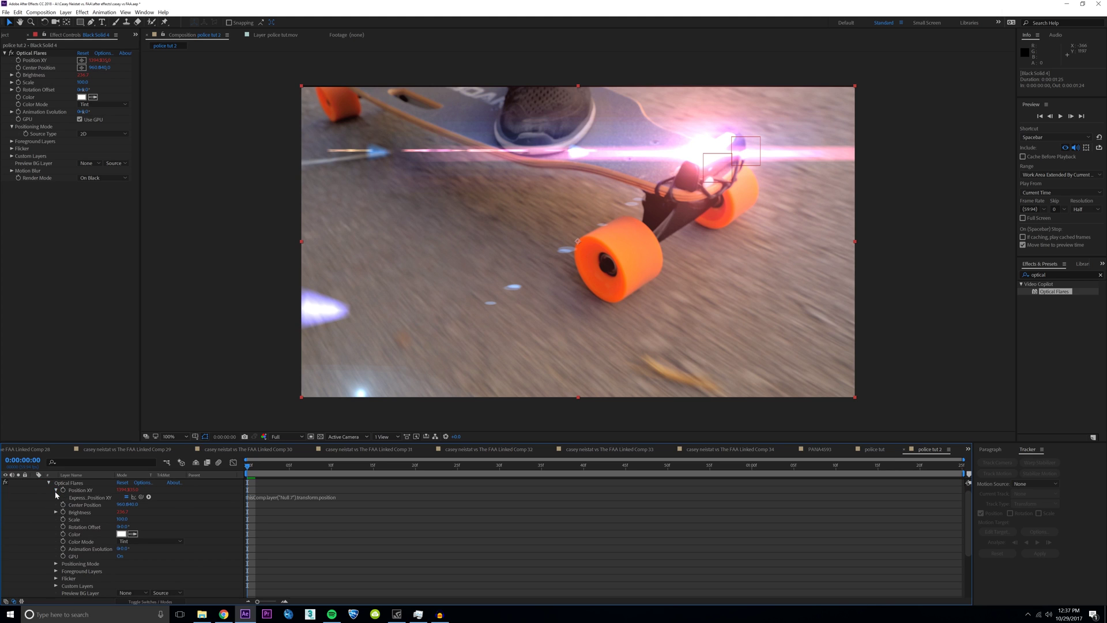
left_click(280, 497)
key("BackSpace")
left_click(207, 506)
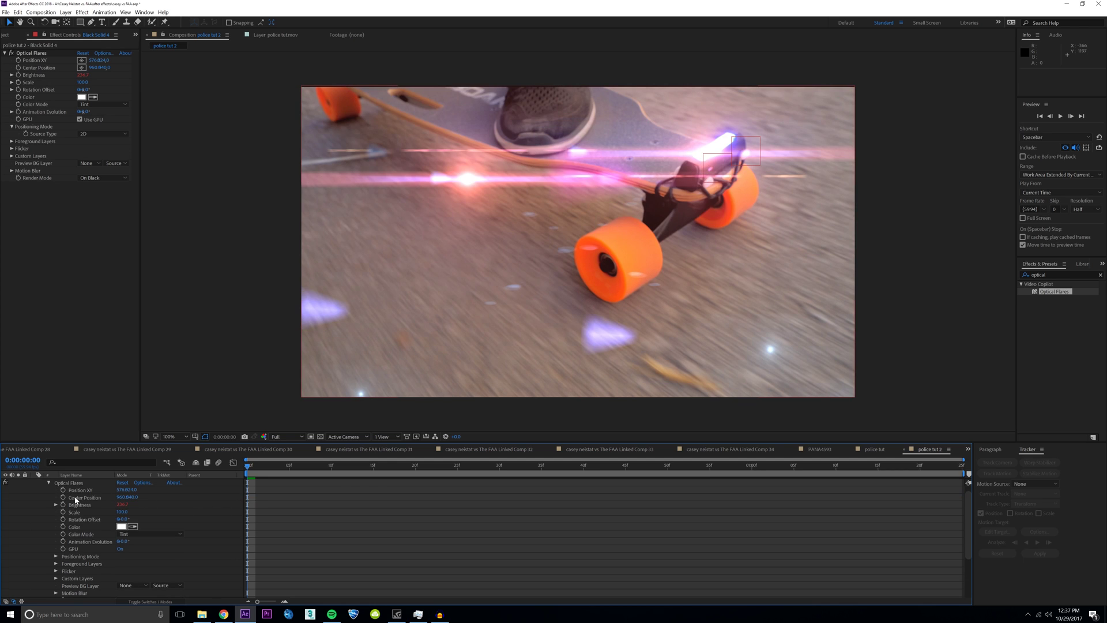
left_click(63, 490, "alt")
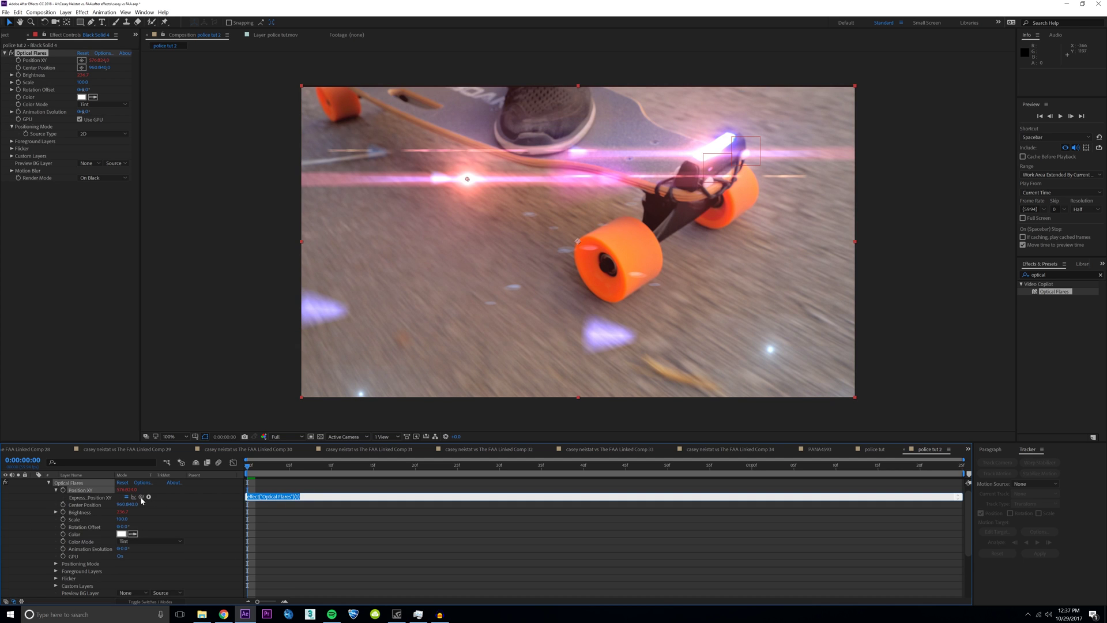
left_click_drag(141, 497, 81, 565)
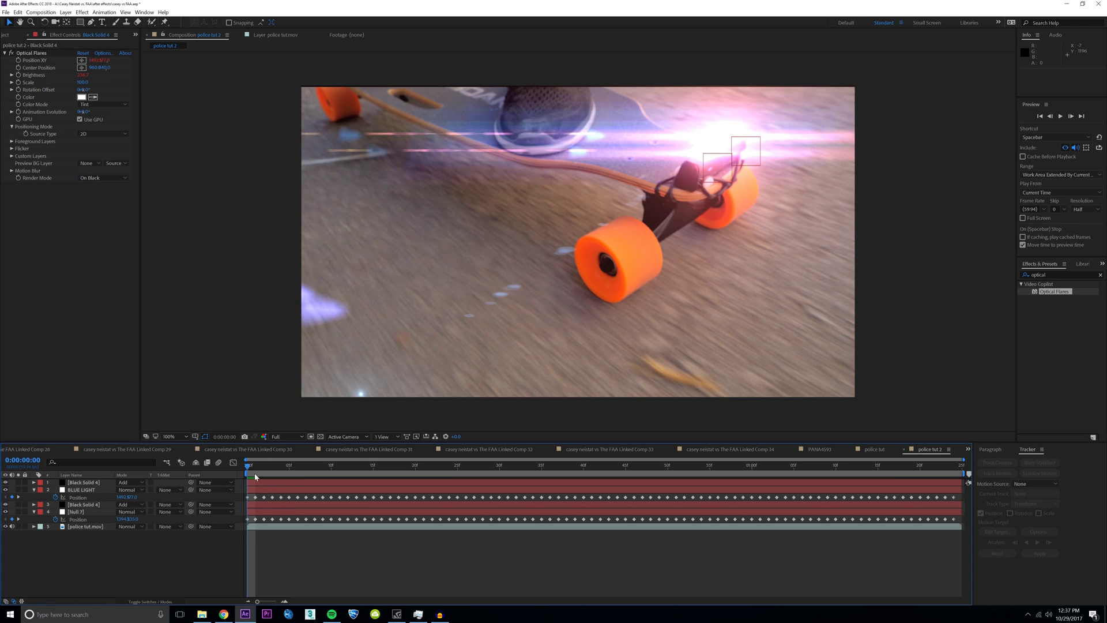
Step: Open the Optical Flares options of the topmost solid and change the flare's global color to blue
left_click(103, 53)
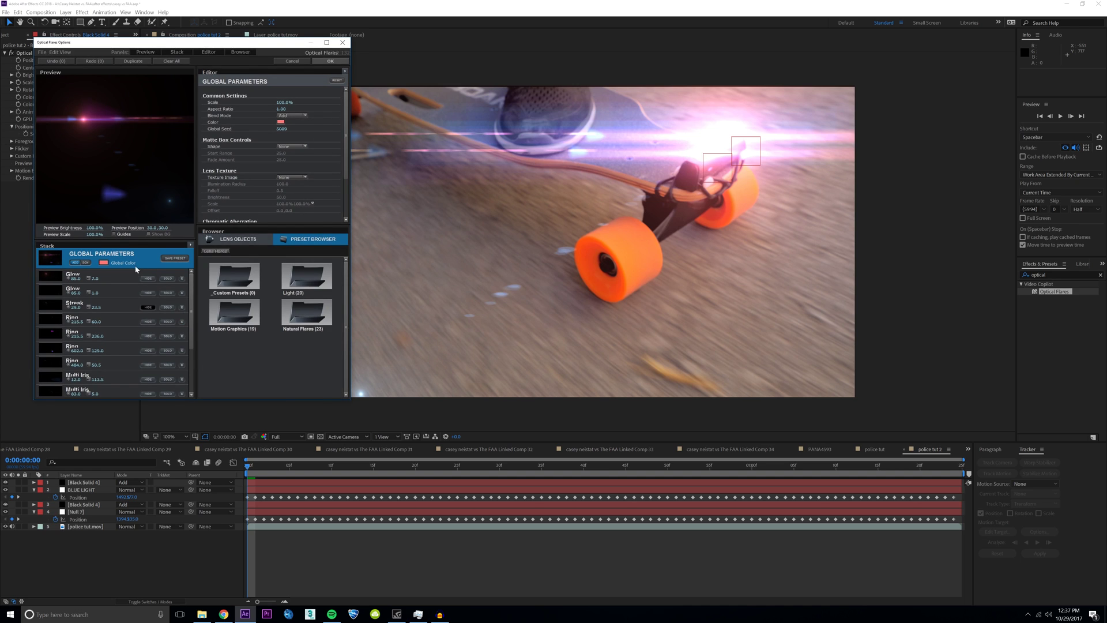
left_click(104, 263)
left_click(130, 259)
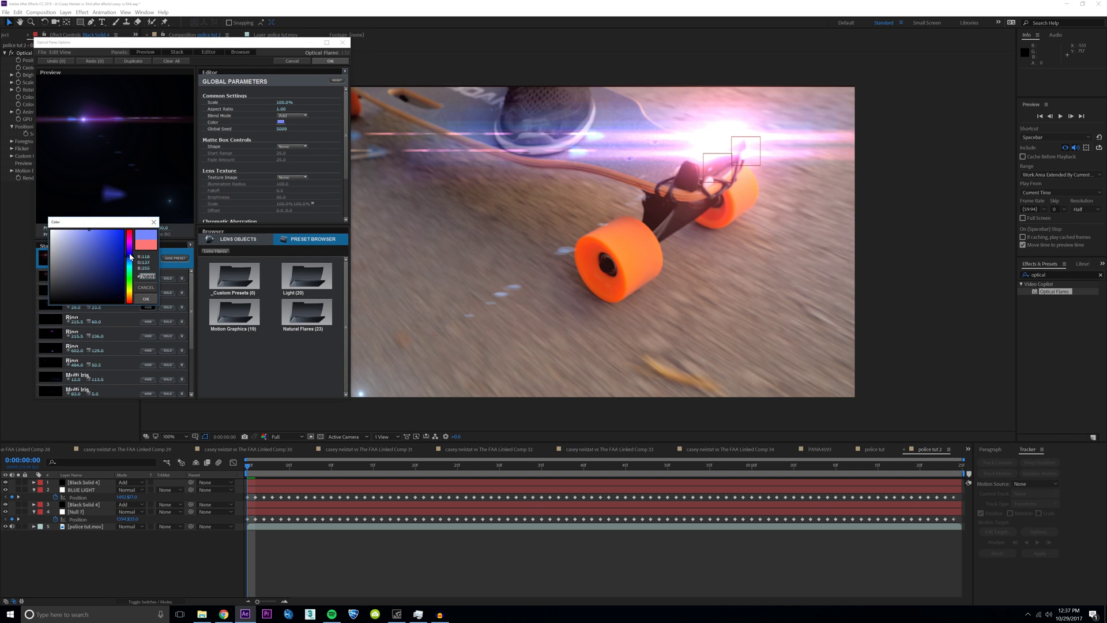
left_click(146, 298)
Step: Change Color 1 of the red Iris streak to blue and accept the flare design
scroll(115, 346, "down", 3)
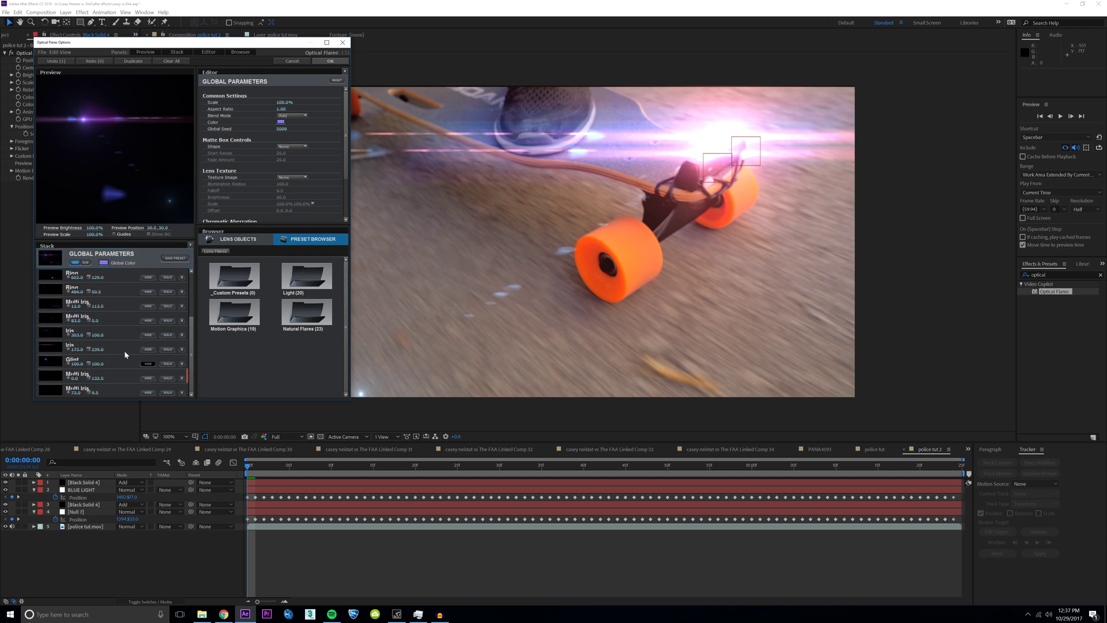
left_click(123, 351)
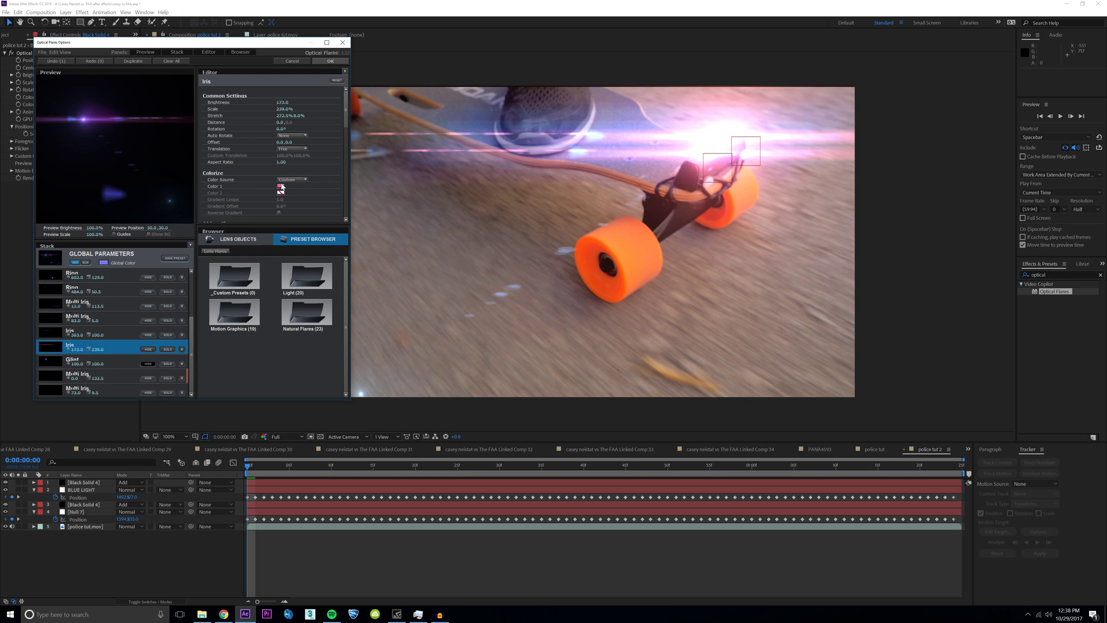
left_click(281, 186)
left_click(312, 180)
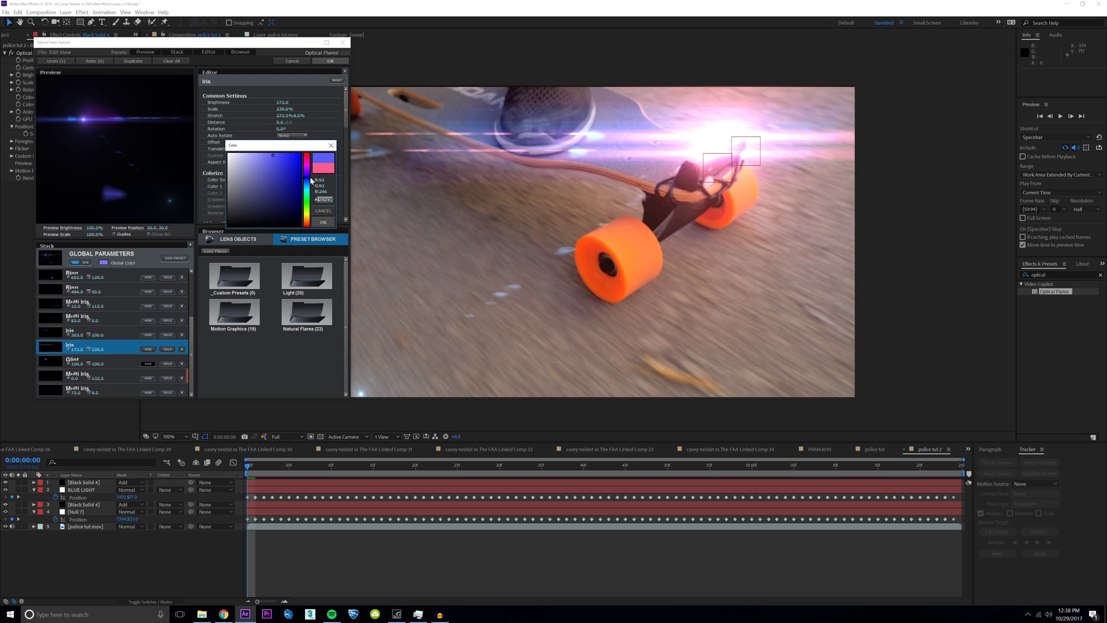
left_click(323, 221)
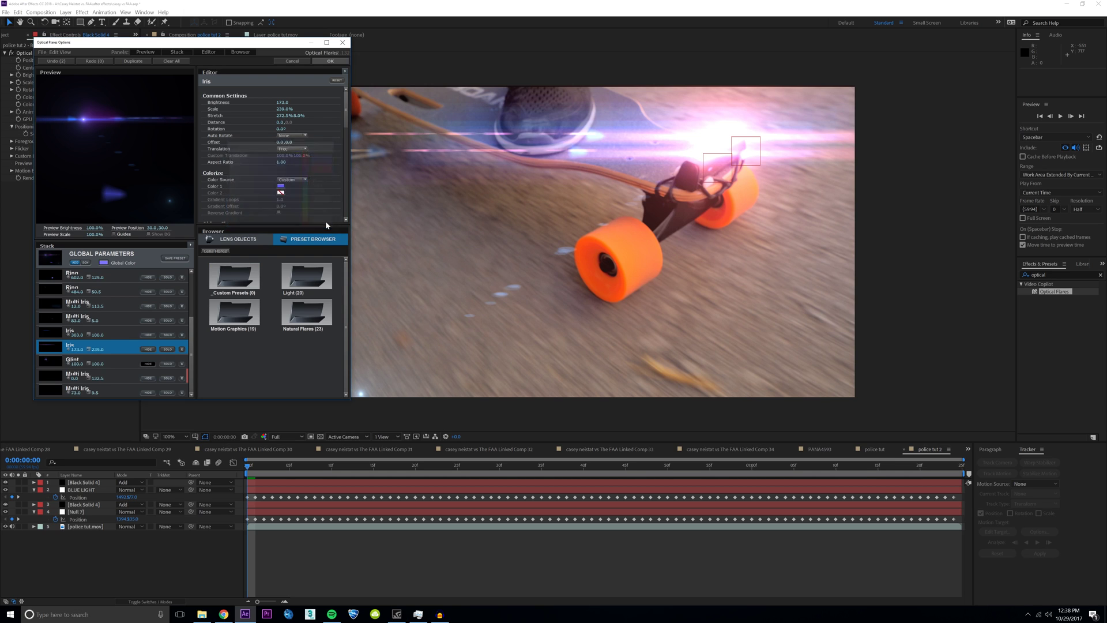
left_click(331, 61)
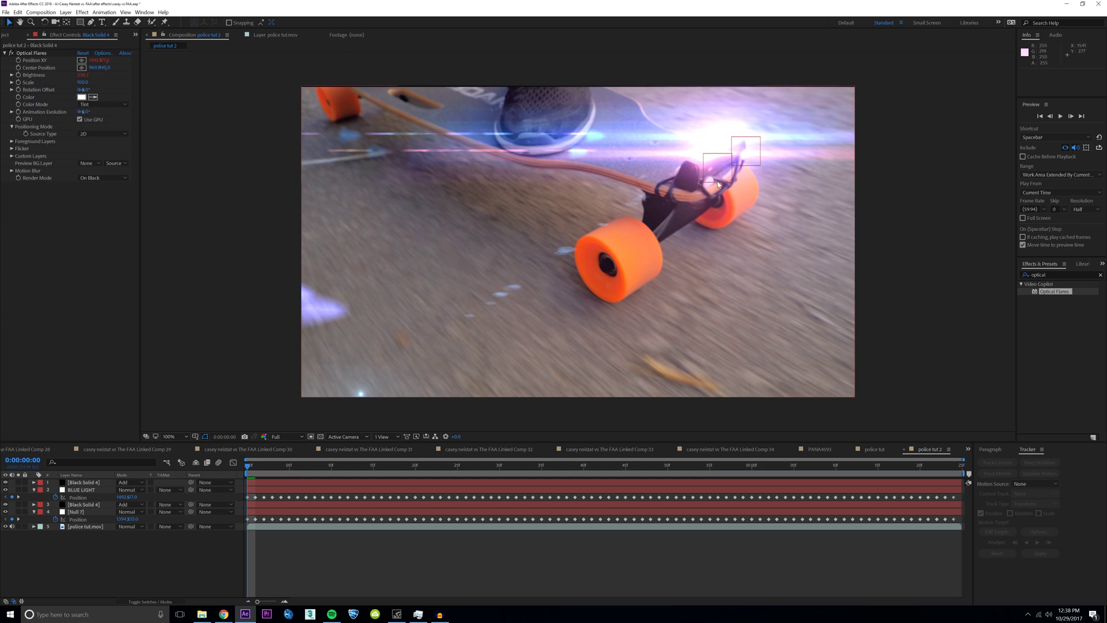
Step: Preview the combined red and blue flares from the first frame
left_click(170, 550)
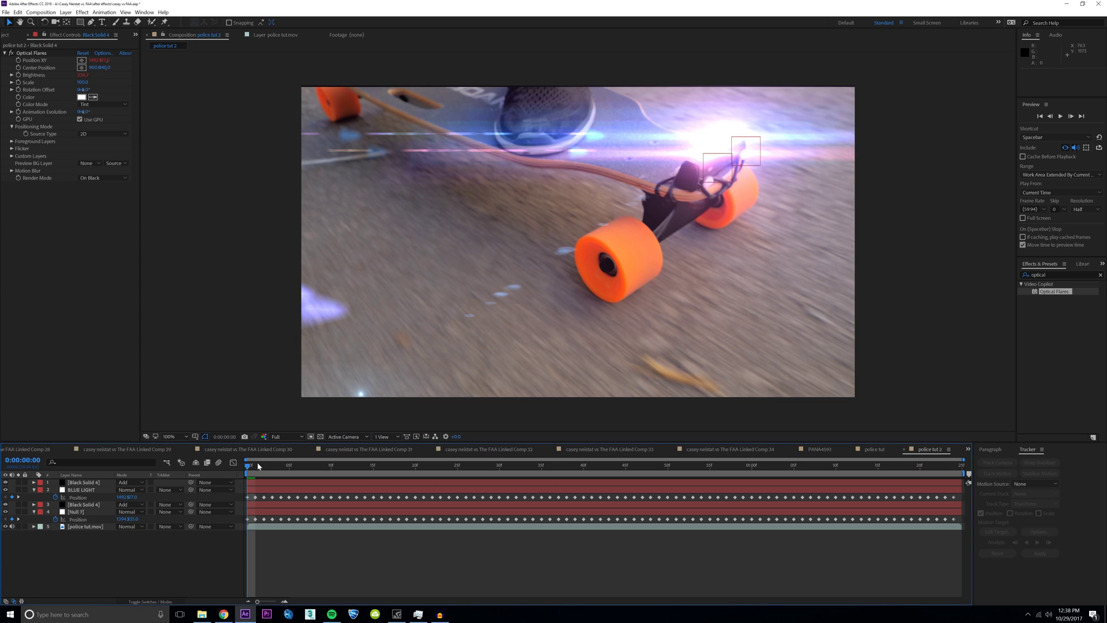
left_click(252, 468)
left_click(251, 470)
key("space")
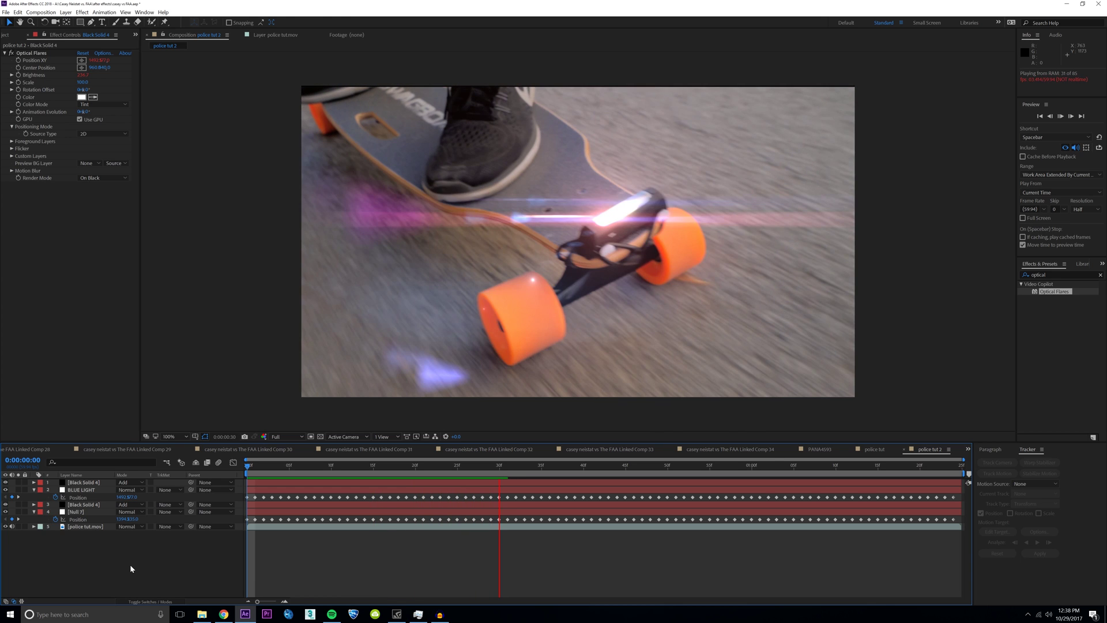
left_click(253, 471)
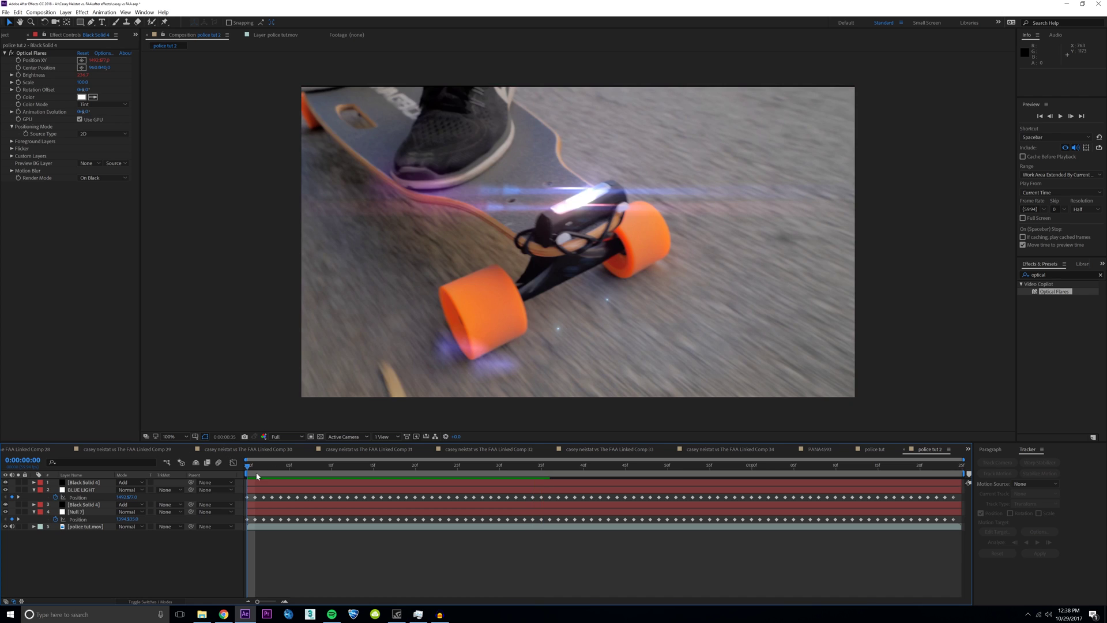